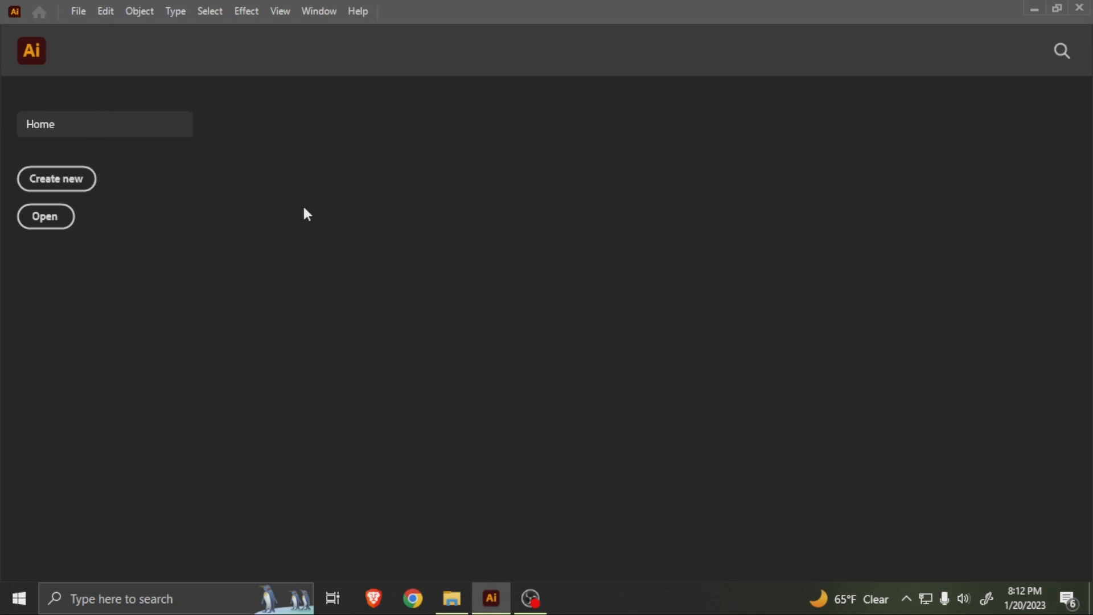
Step: Create a new portrait document 8.5 x 10 in with one artboard, CMYK color and 300 ppi raster effects
{"action": "left_click", "coordinate": [60, 176]}
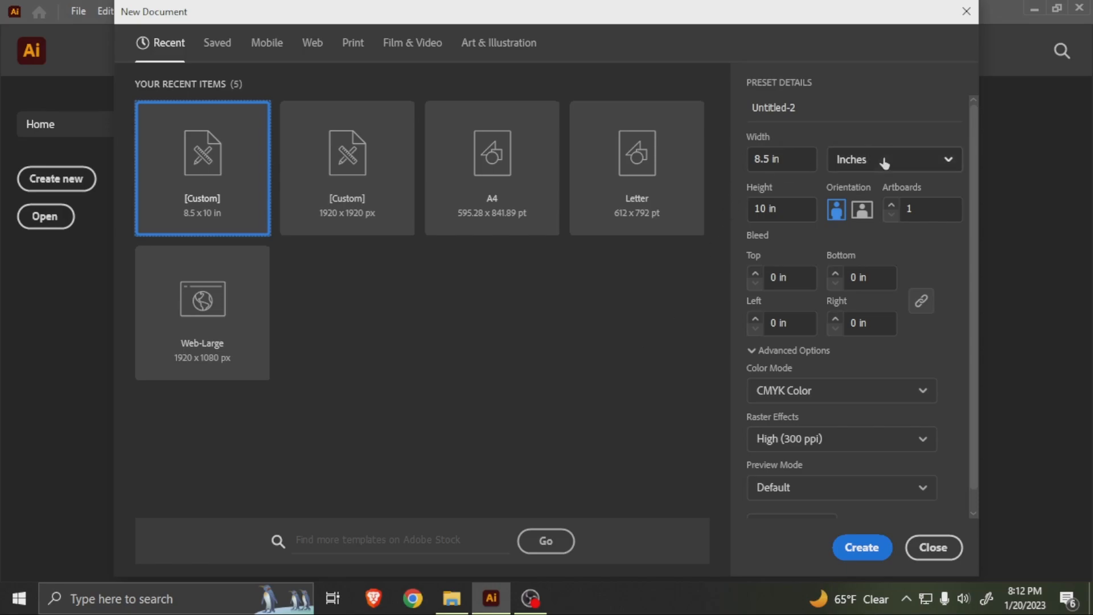
{"action": "scroll", "coordinate": [873, 432], "scroll_direction": "down", "scroll_amount": 1}
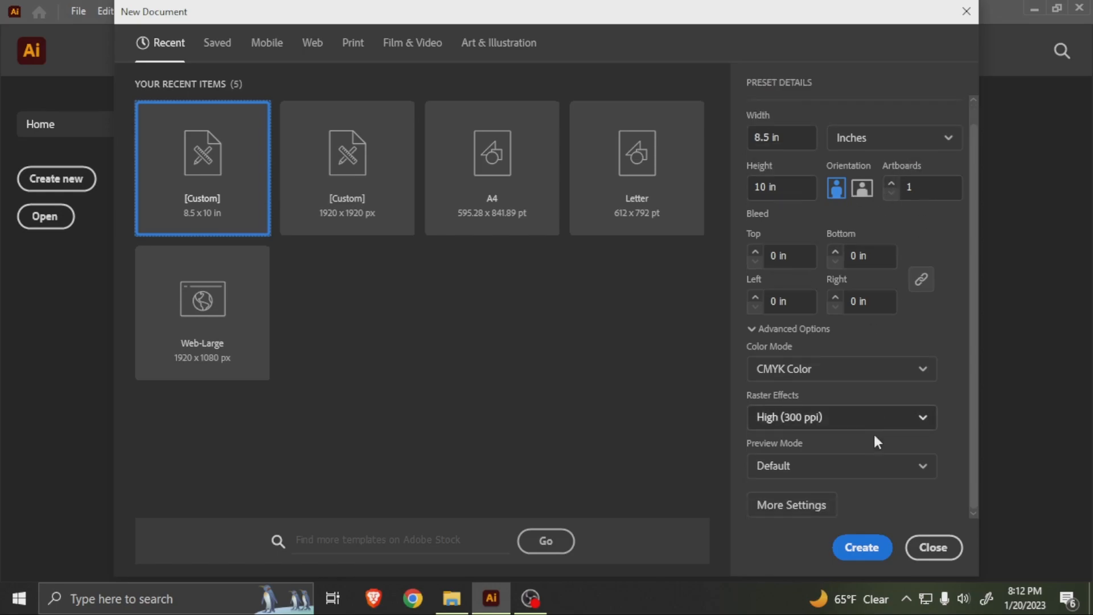
{"action": "left_click", "coordinate": [860, 545]}
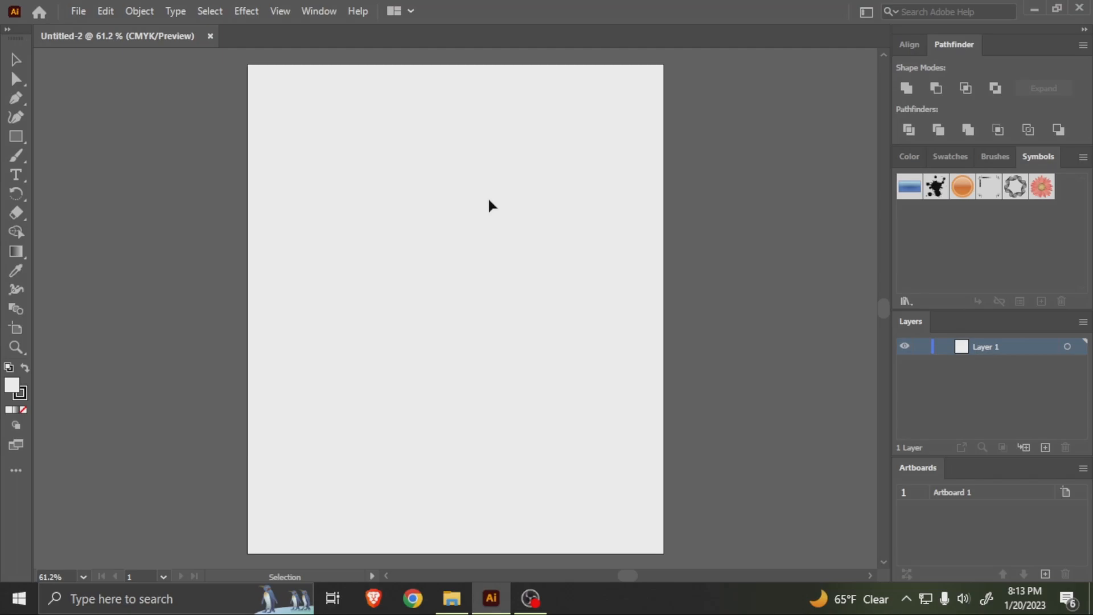
Step: Rename both the document's only layer and its only artboard as Smiley
{"action": "double_click", "coordinate": [986, 346]}
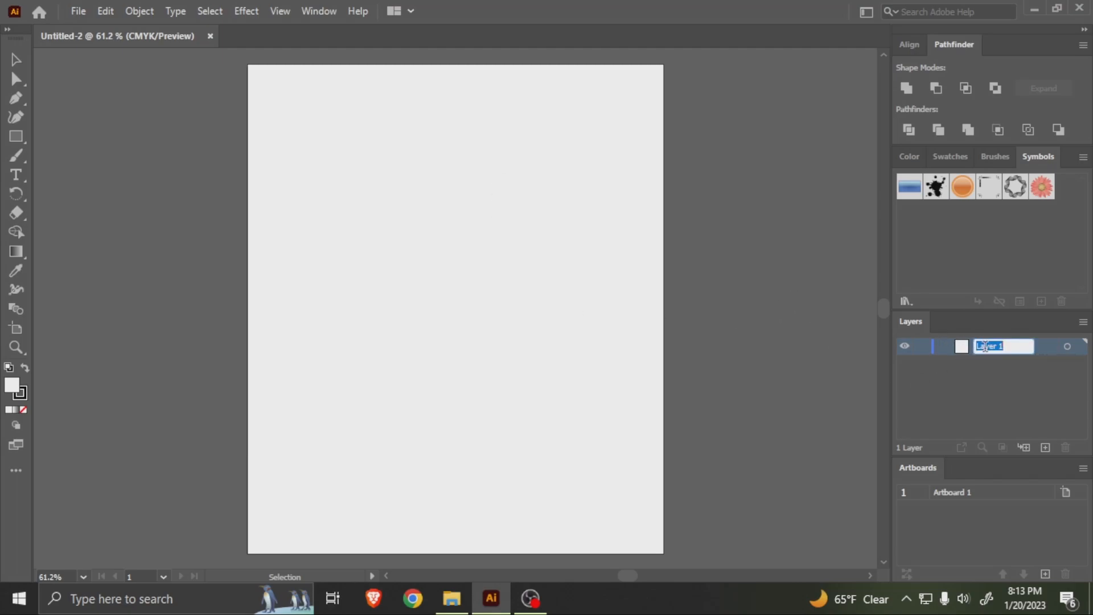
{"action": "type", "text": "Smiley"}
{"action": "key", "text": "Return"}
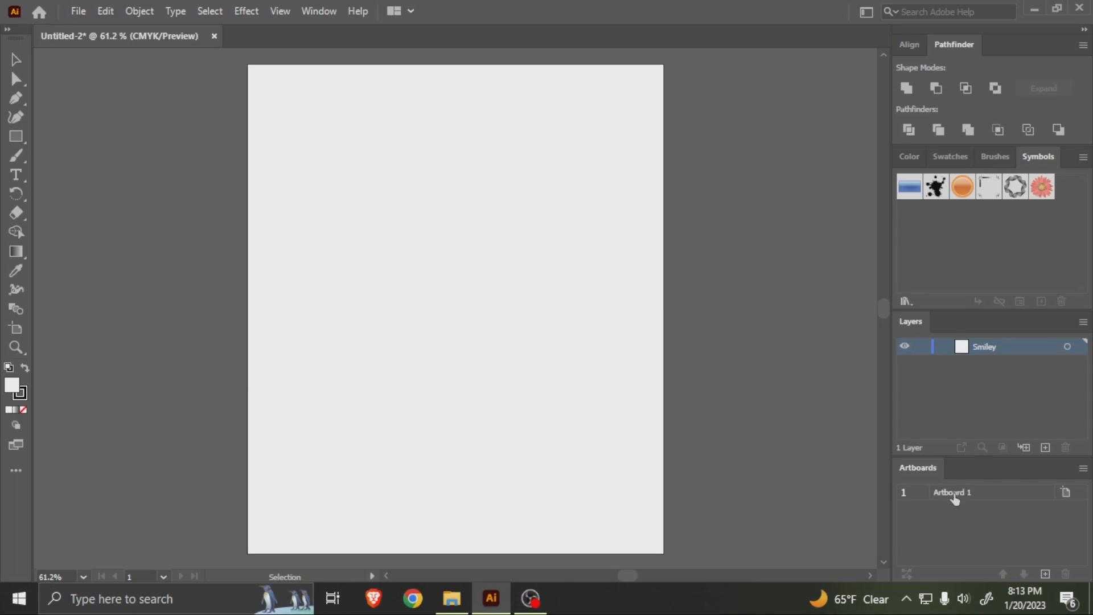
{"action": "double_click", "coordinate": [954, 493]}
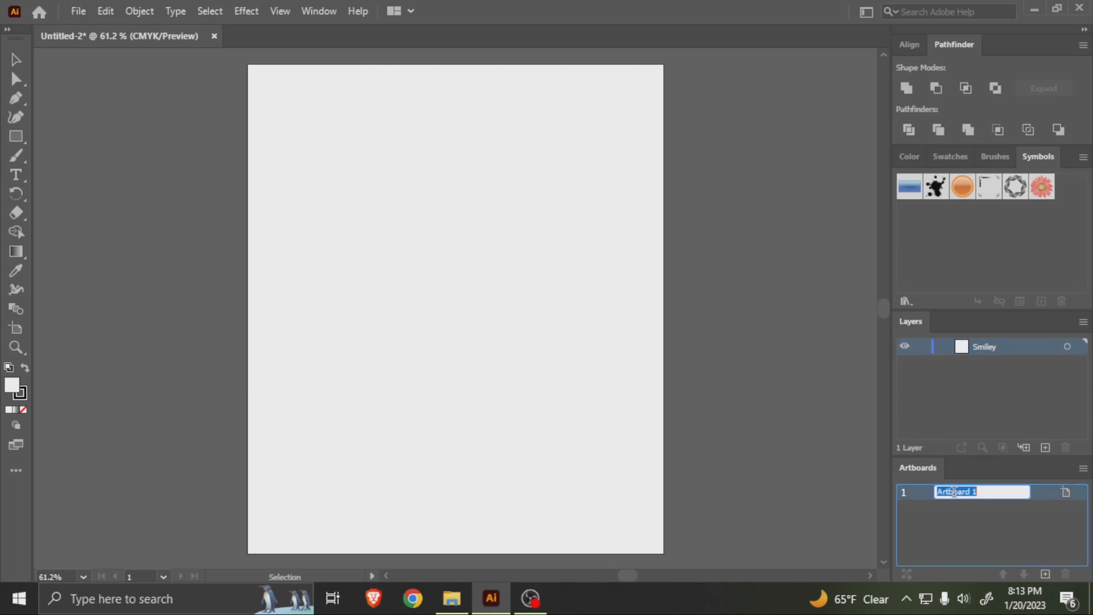
{"action": "type", "text": "Smiley"}
{"action": "key", "text": "Return"}
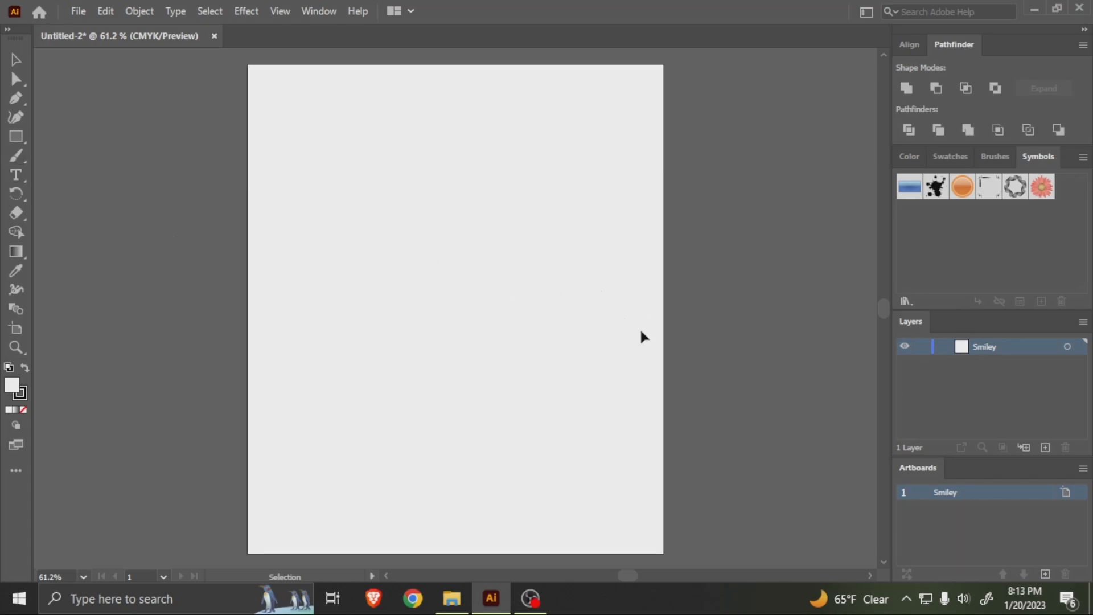
Step: Add three more artboards of the same size, undoing the surplus fifth one
{"action": "left_click", "coordinate": [1044, 574]}
{"action": "left_click", "coordinate": [1044, 574]}
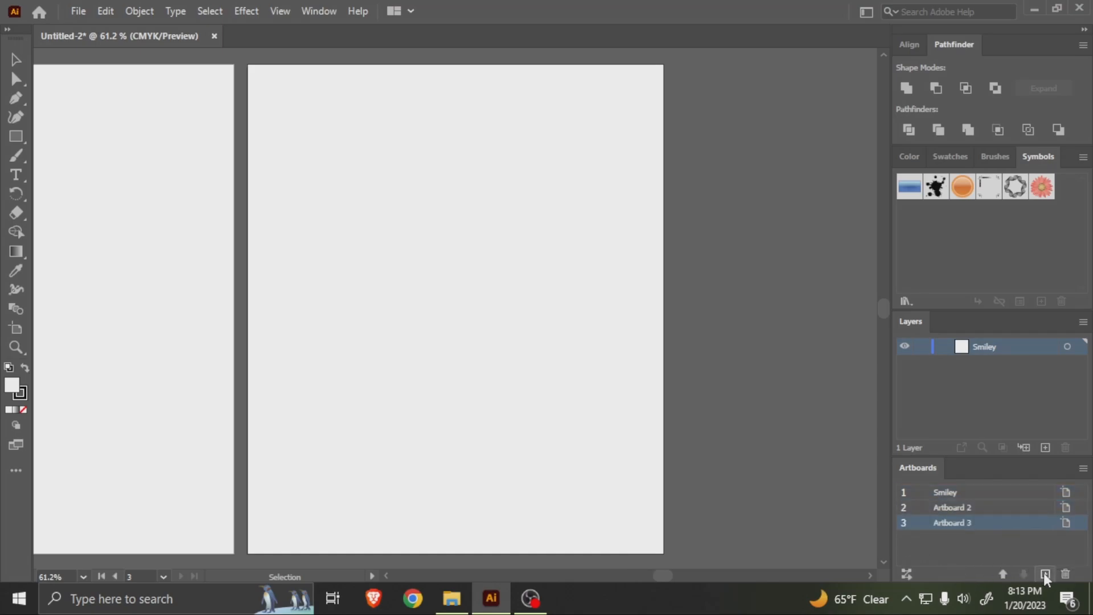
{"action": "left_click", "coordinate": [1045, 573]}
{"action": "left_click", "coordinate": [1044, 575]}
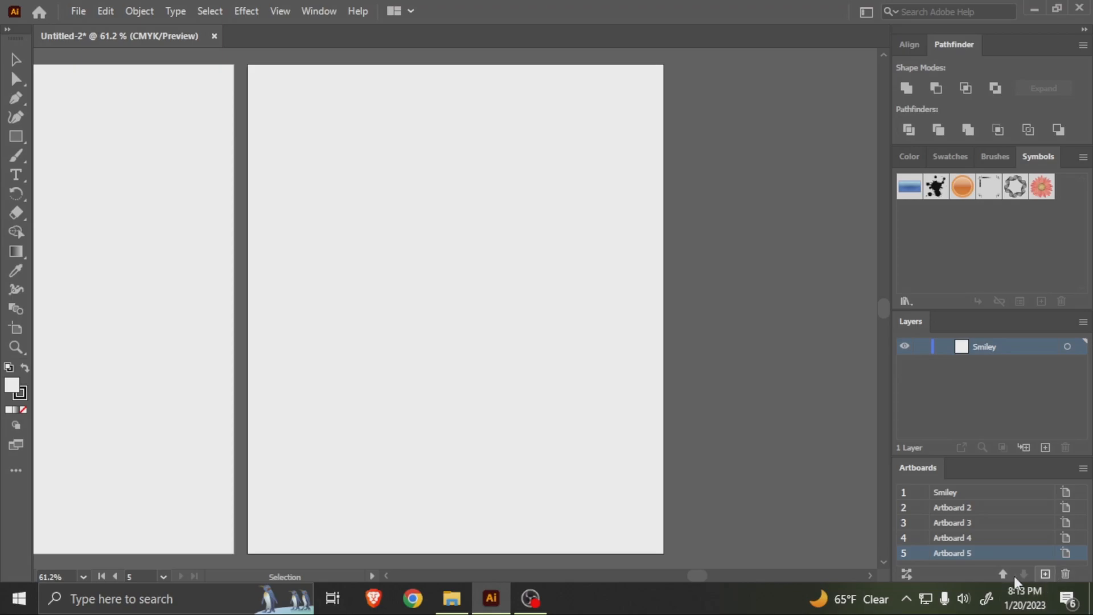
{"action": "key", "text": "ctrl+z"}
{"action": "double_click", "coordinate": [969, 506]}
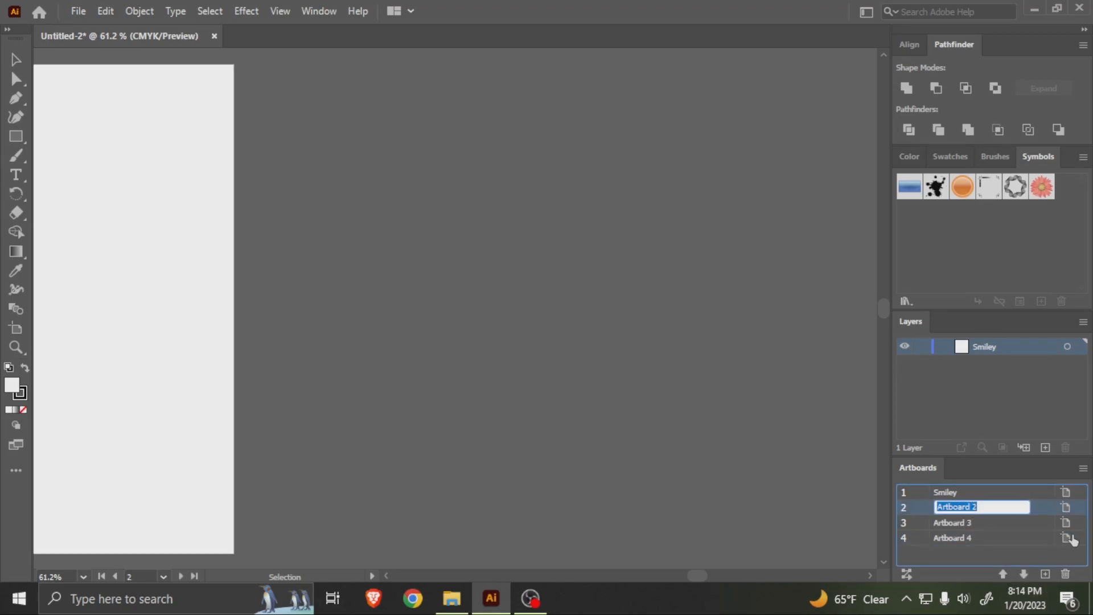
{"action": "key", "text": "Return"}
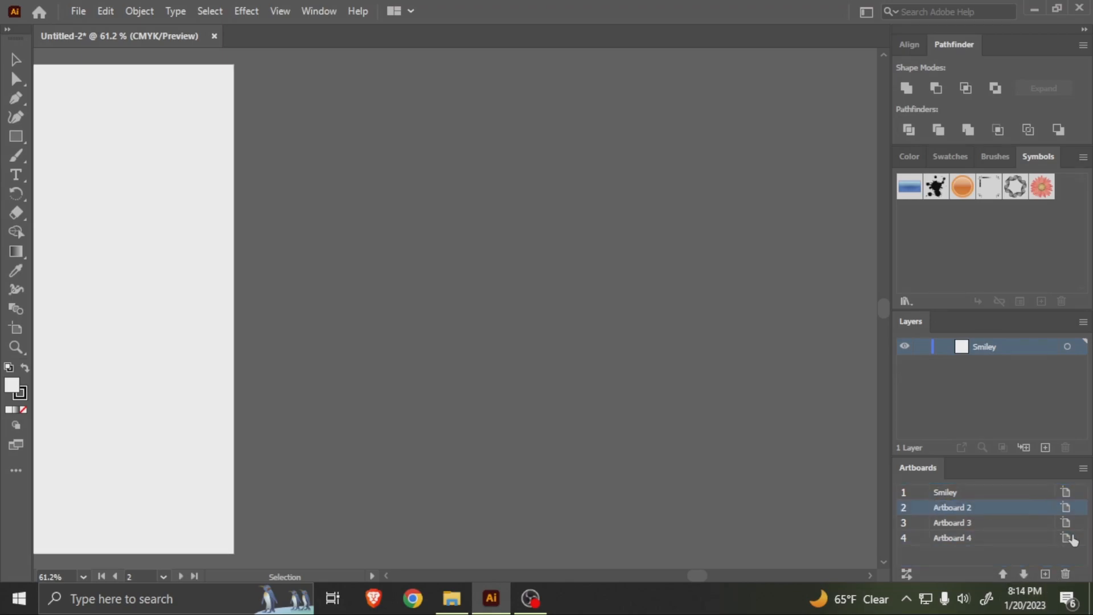
Step: Rename the first artboard as Smiley_8.5x10 and the second as Sad_8.5x10
{"action": "double_click", "coordinate": [961, 491]}
{"action": "left_click", "coordinate": [973, 491]}
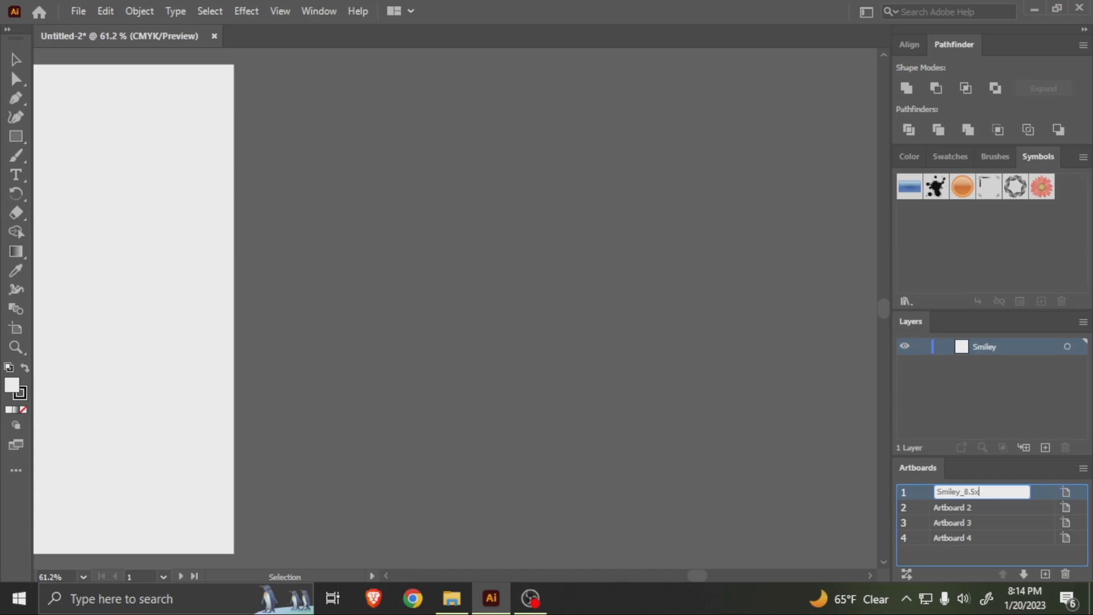
{"action": "key", "text": "Return"}
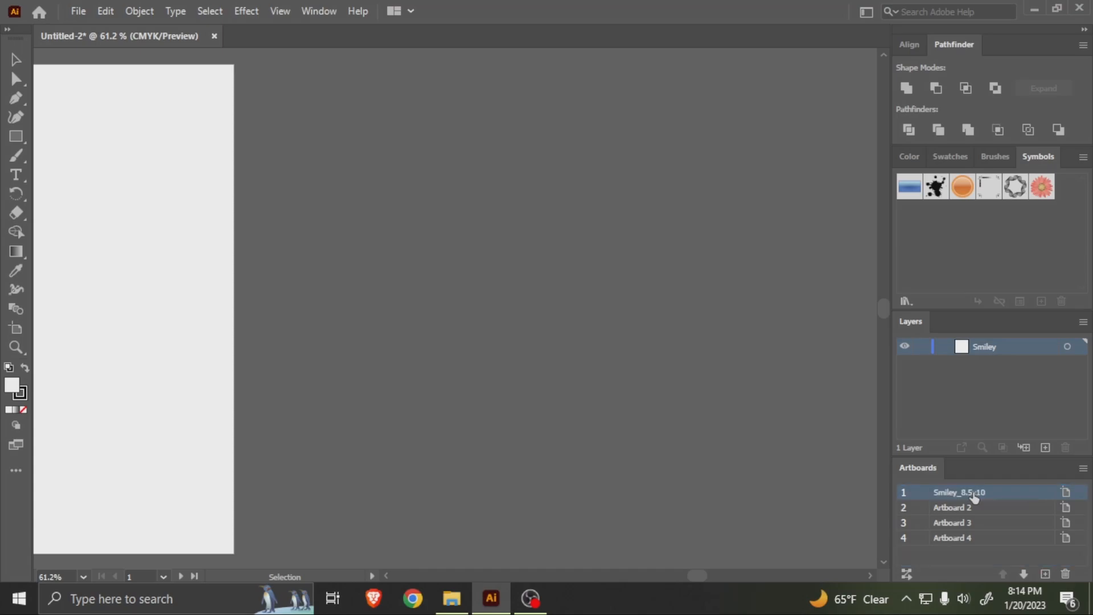
{"action": "double_click", "coordinate": [972, 507]}
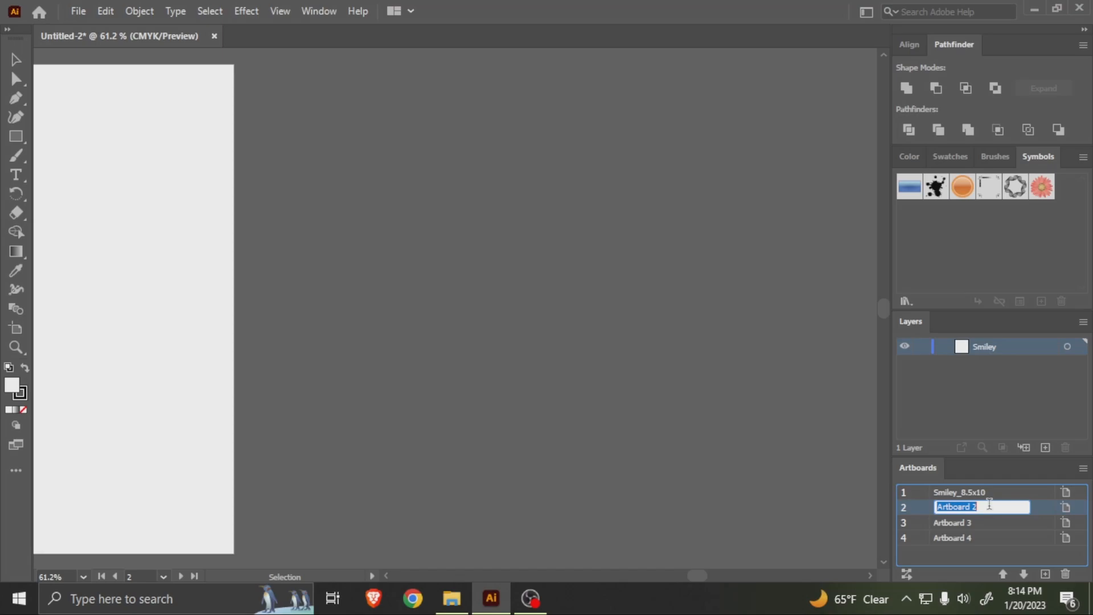
{"action": "type", "text": "Sady"}
{"action": "key", "text": "Return"}
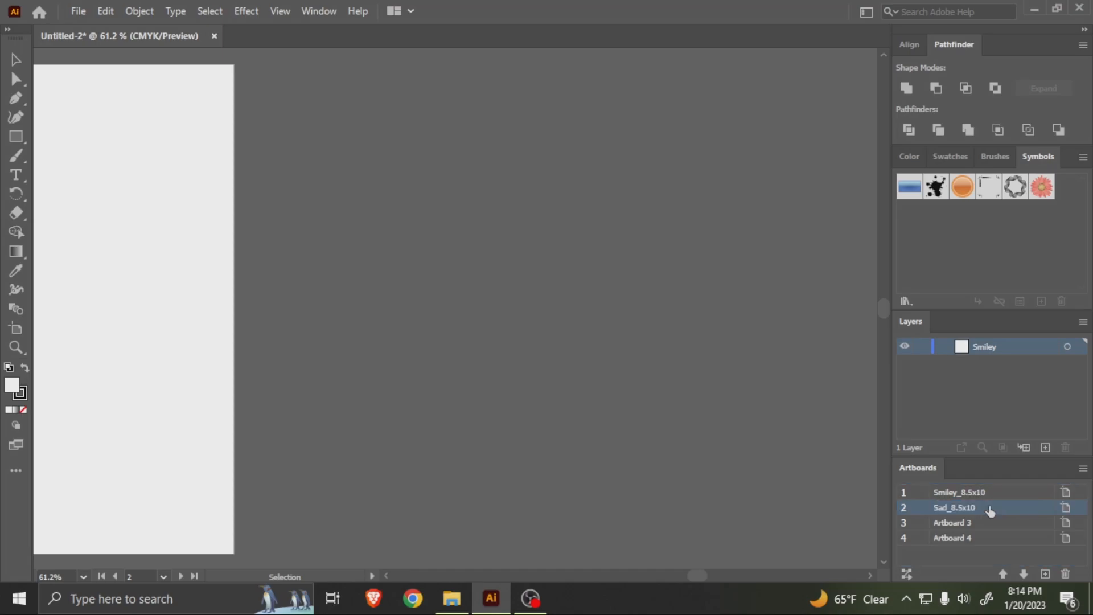
Step: Rename the third artboard as Nuetral_8.5x10 and the fourth as Angry_8.5x10
{"action": "double_click", "coordinate": [952, 522]}
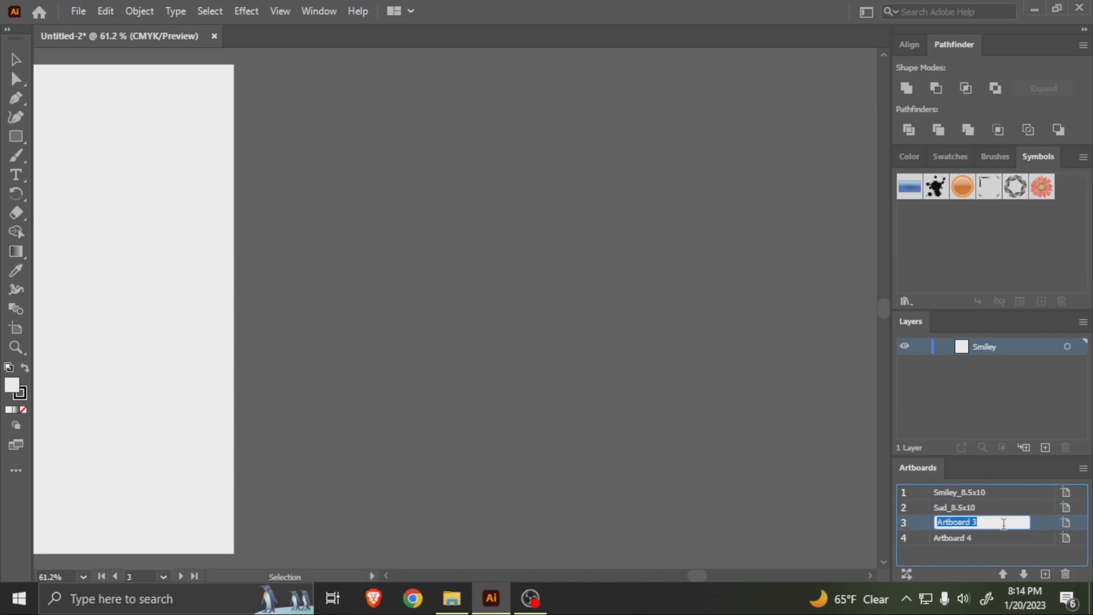
{"action": "type", "text": "Nu"}
{"action": "type", "text": "etral_8.5x10"}
{"action": "key", "text": "Return"}
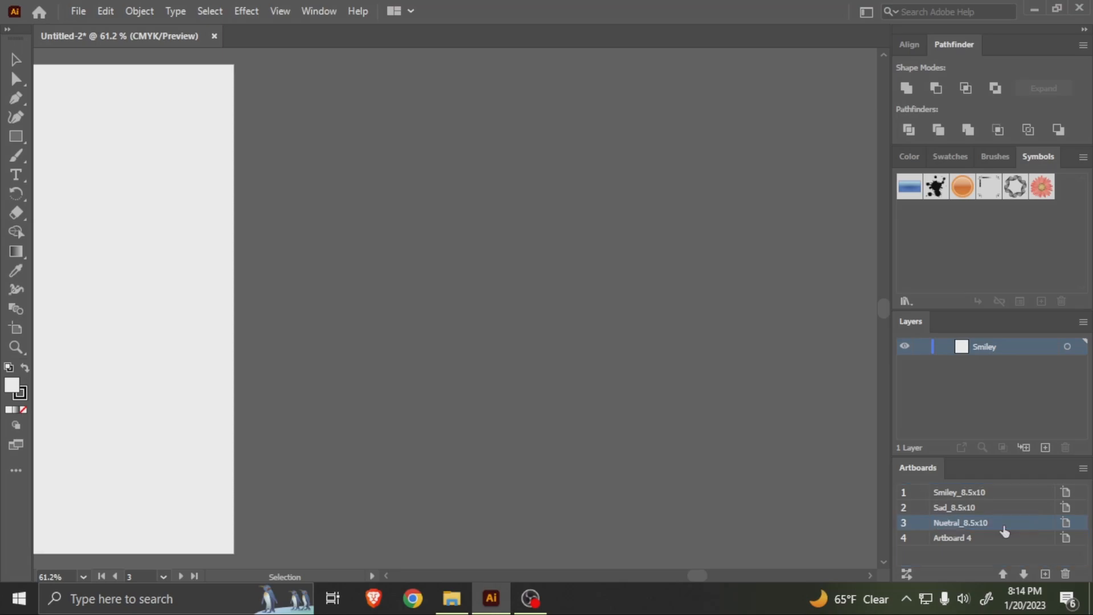
{"action": "double_click", "coordinate": [959, 538]}
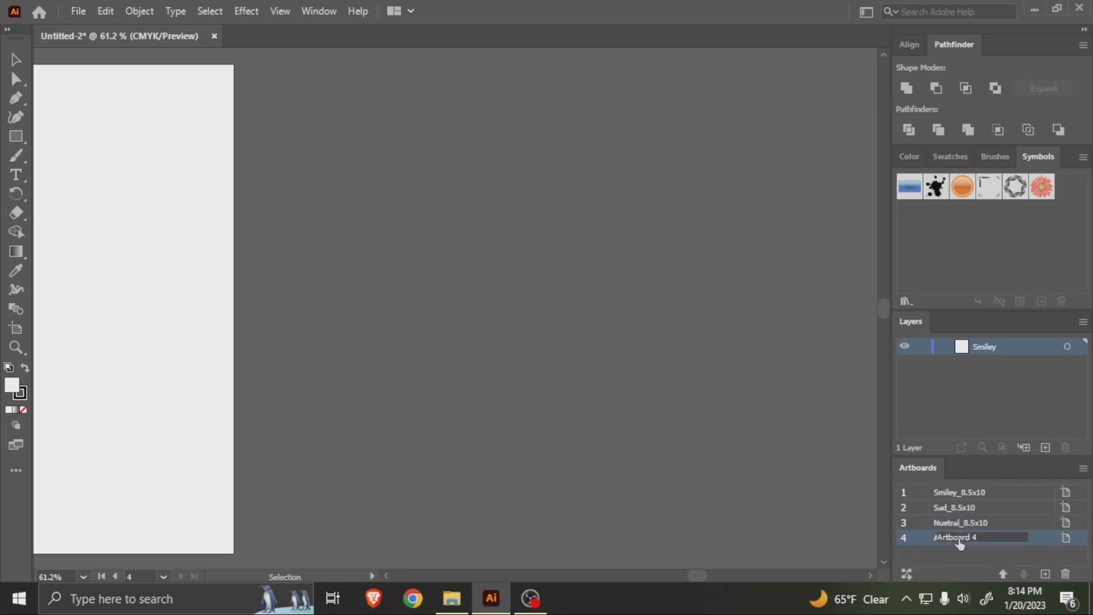
{"action": "type", "text": "Angry_8.5x10"}
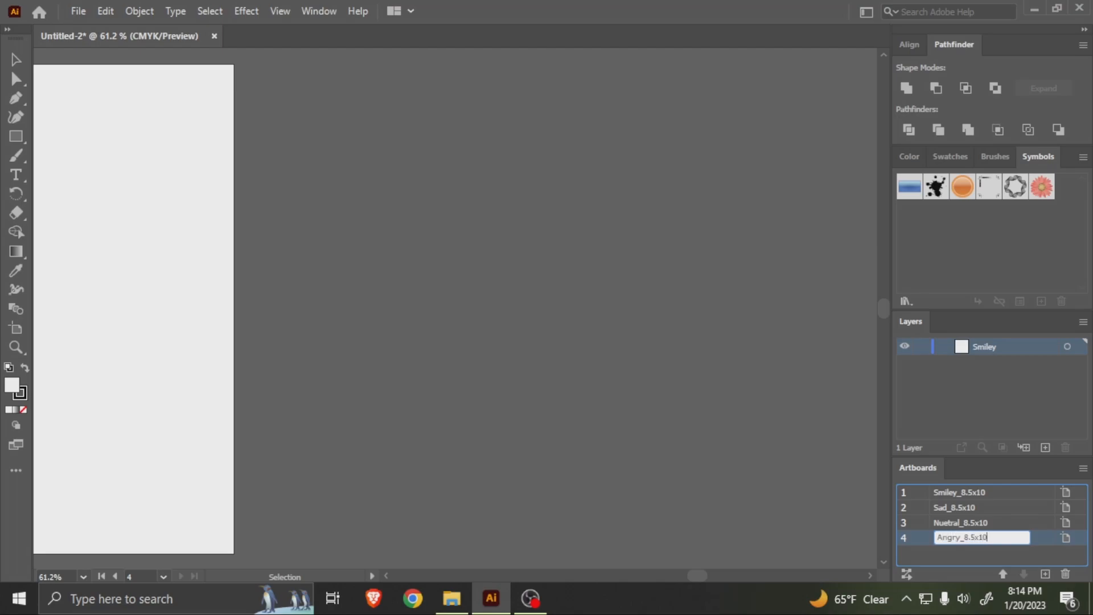
{"action": "key", "text": "Return"}
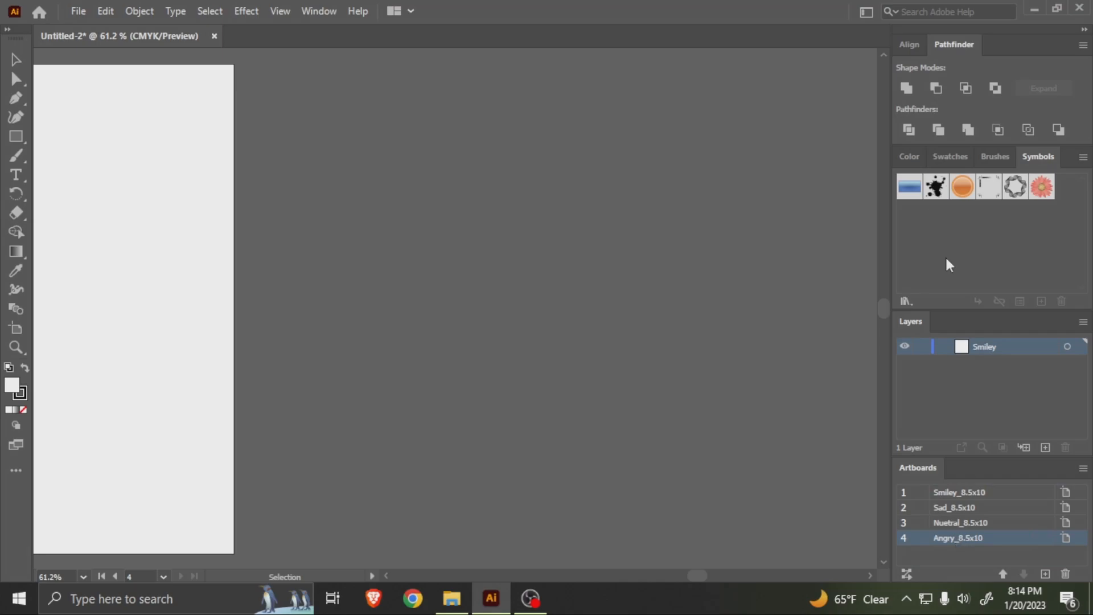
Step: Make the Smiley_8.5x10 artboard active and add four new layers above the Smiley layer
{"action": "key", "text": "space"}
{"action": "left_click_drag", "start_coordinate": [358, 207], "coordinate": [558, 259]}
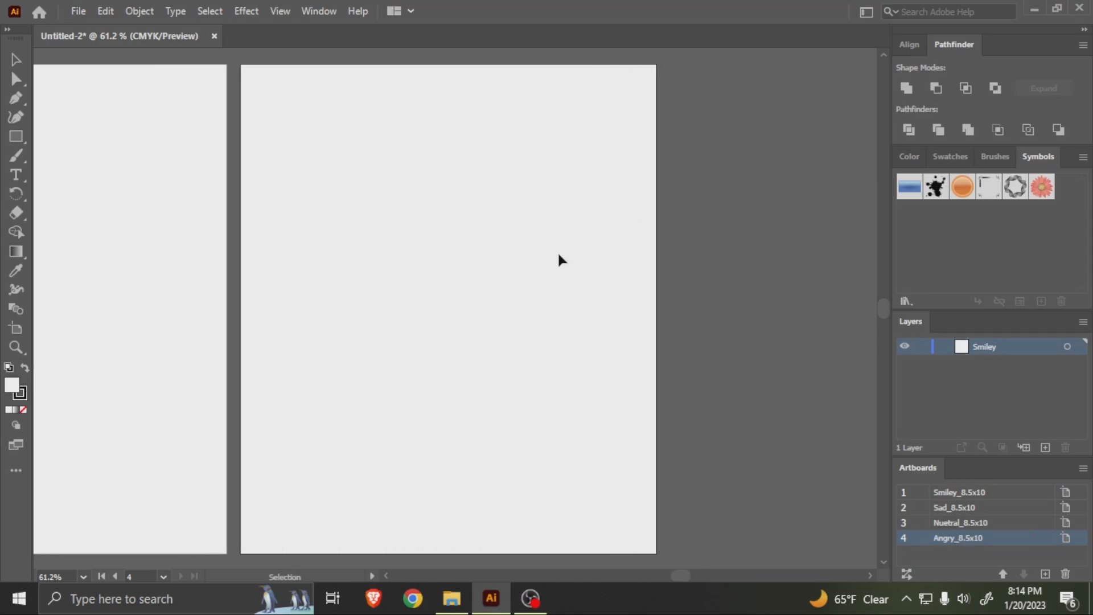
{"action": "left_click", "coordinate": [959, 494]}
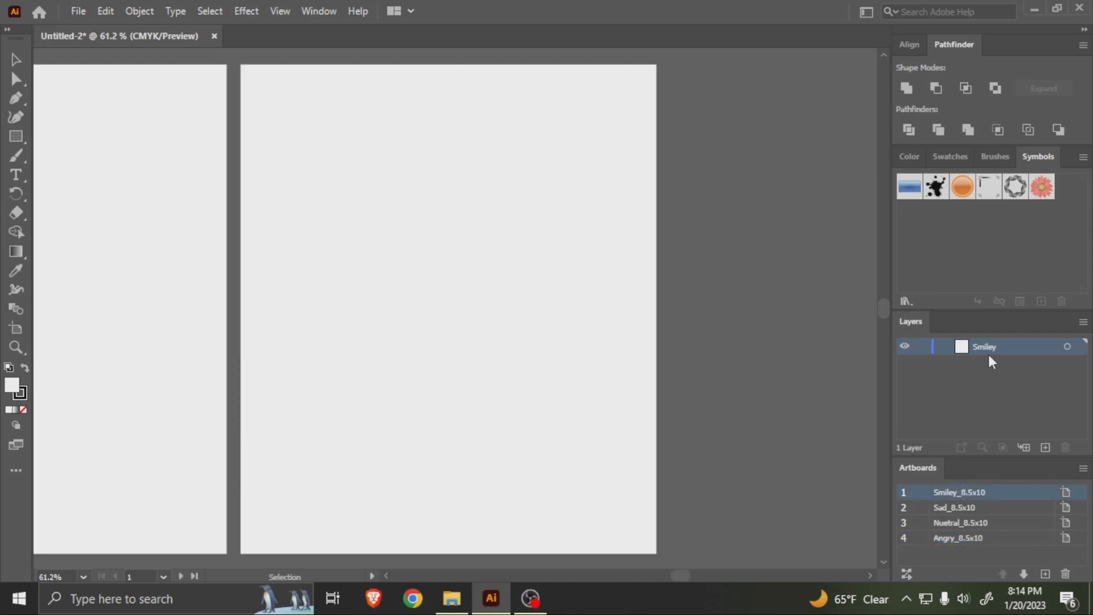
{"action": "left_click", "coordinate": [1045, 447]}
{"action": "left_click", "coordinate": [1045, 447]}
{"action": "left_click", "coordinate": [1045, 447]}
{"action": "left_click", "coordinate": [1047, 447]}
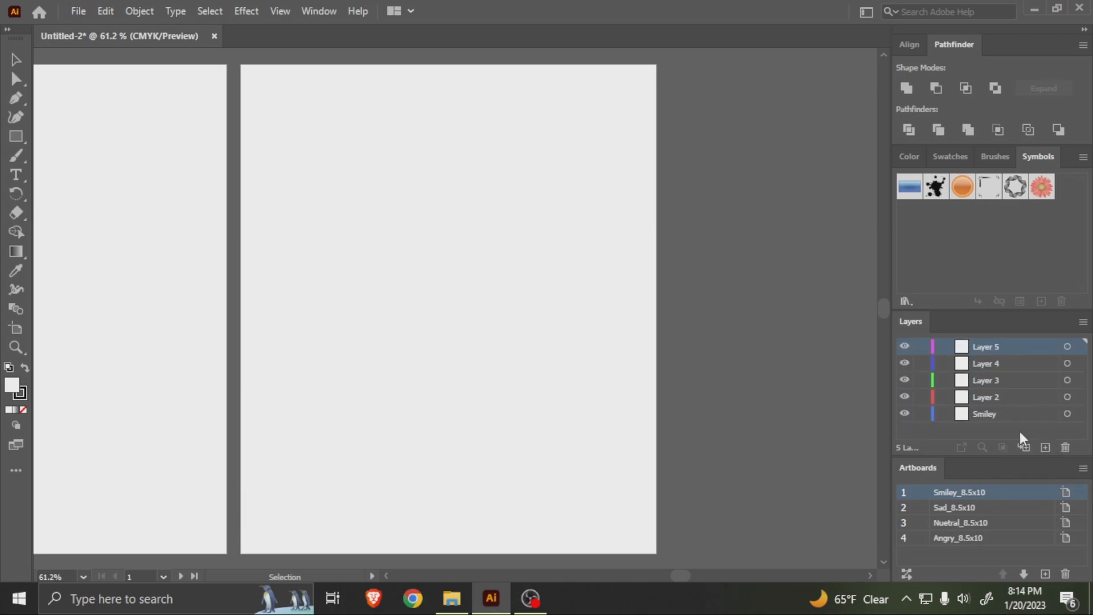
Step: Rename Layer 2 as sad and Layer 3 as neutral
{"action": "double_click", "coordinate": [992, 396]}
{"action": "type", "text": "sad"}
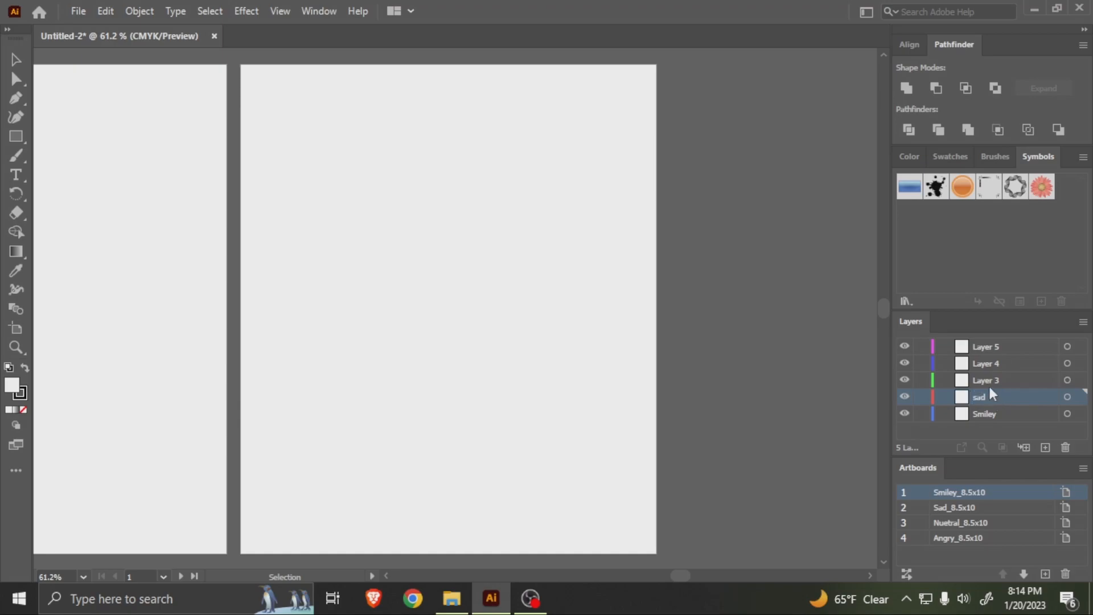
{"action": "double_click", "coordinate": [995, 380]}
{"action": "type", "text": "ne"}
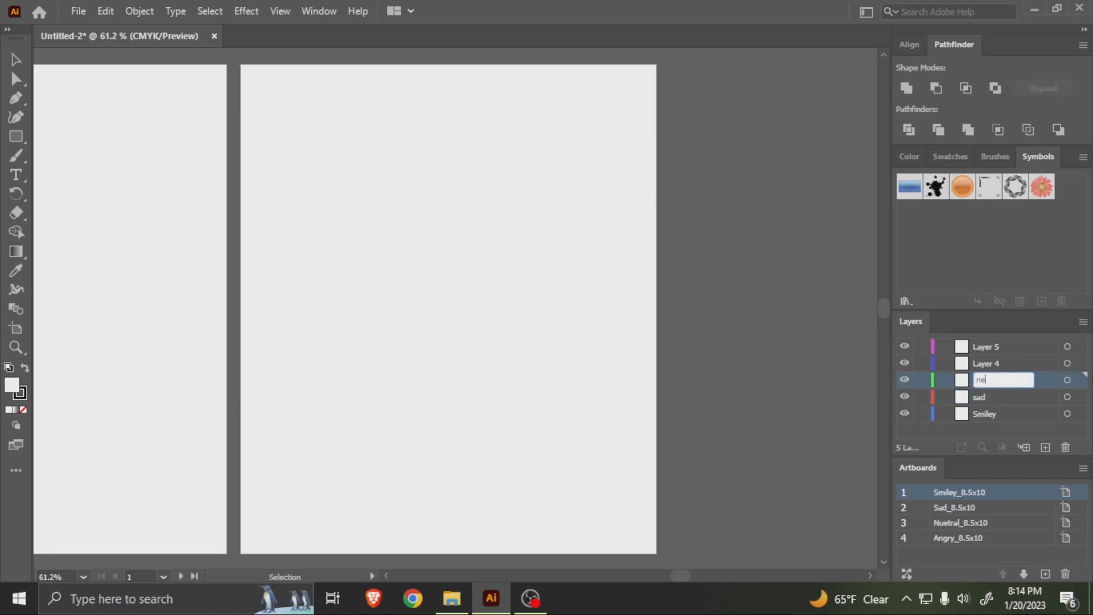
{"action": "type", "text": "utral"}
{"action": "key", "text": "Return"}
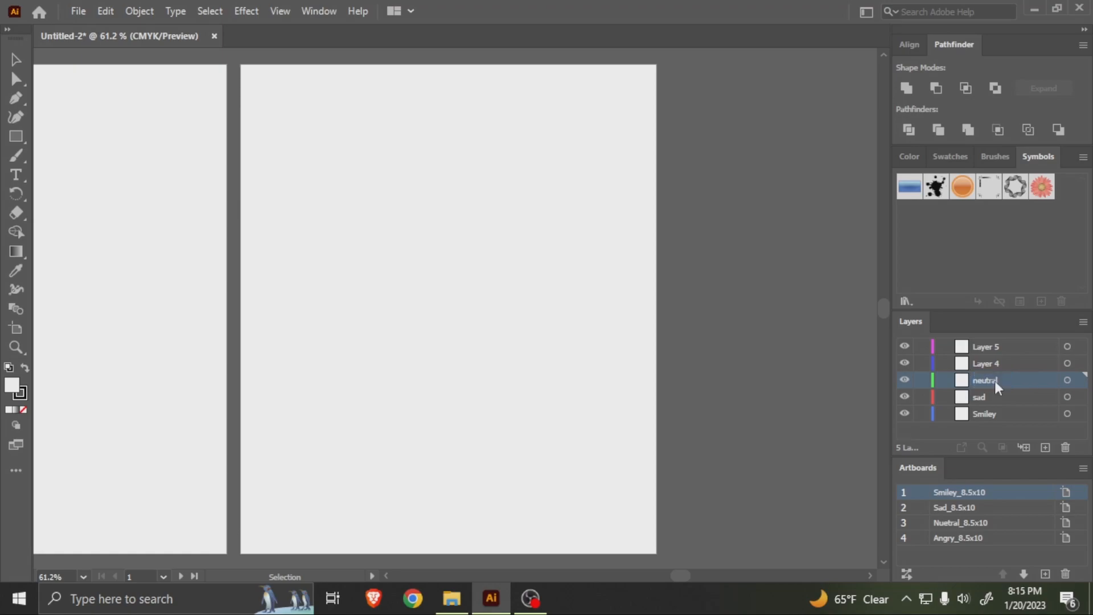
Step: Rename Layer 4 as angry and delete the surplus Layer 5
{"action": "double_click", "coordinate": [994, 363]}
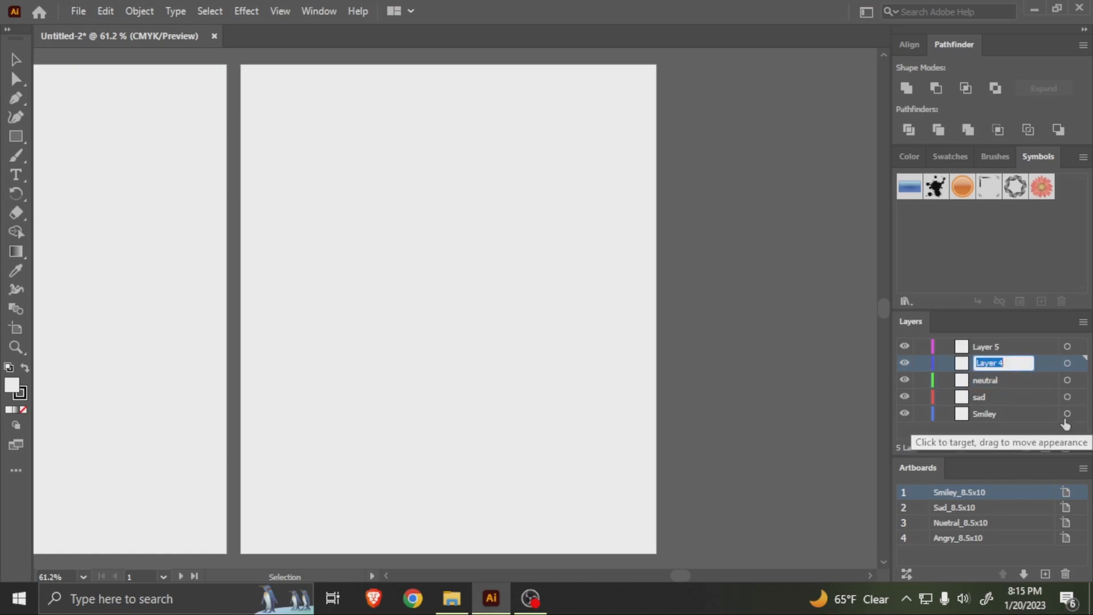
{"action": "type", "text": "angry"}
{"action": "key", "text": "Return"}
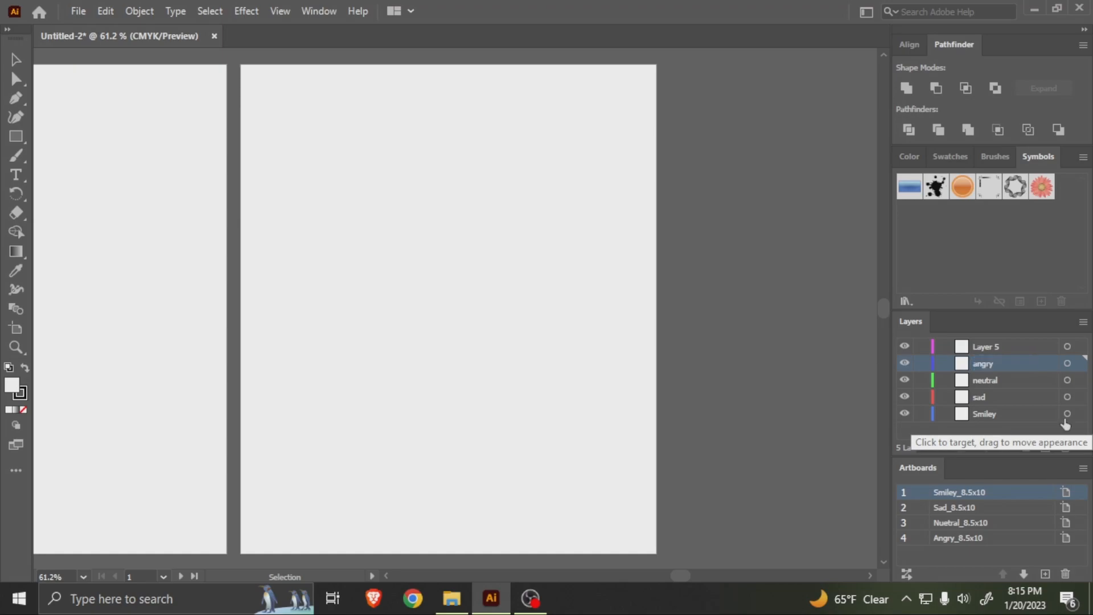
{"action": "left_click", "coordinate": [1008, 348]}
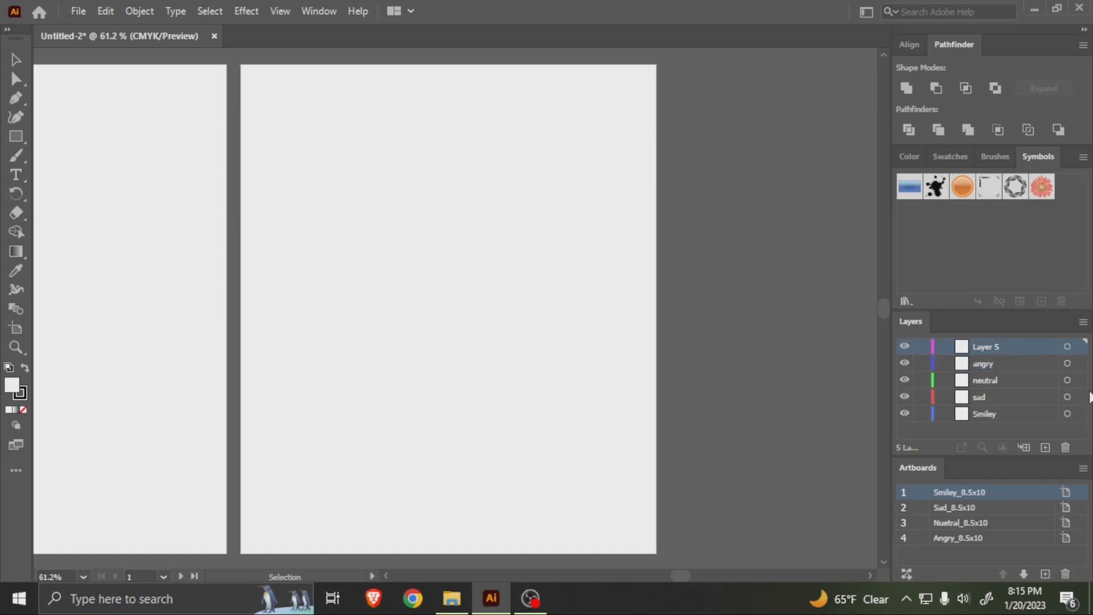
{"action": "left_click", "coordinate": [1064, 448]}
Step: Draw a circle with the Ellipse tool near the middle of the Smiley artboard, about three quarters of the artboard's width
{"action": "left_click_drag", "start_coordinate": [477, 307], "coordinate": [724, 305]}
{"action": "scroll", "coordinate": [556, 302], "scroll_direction": "down", "scroll_amount": 3}
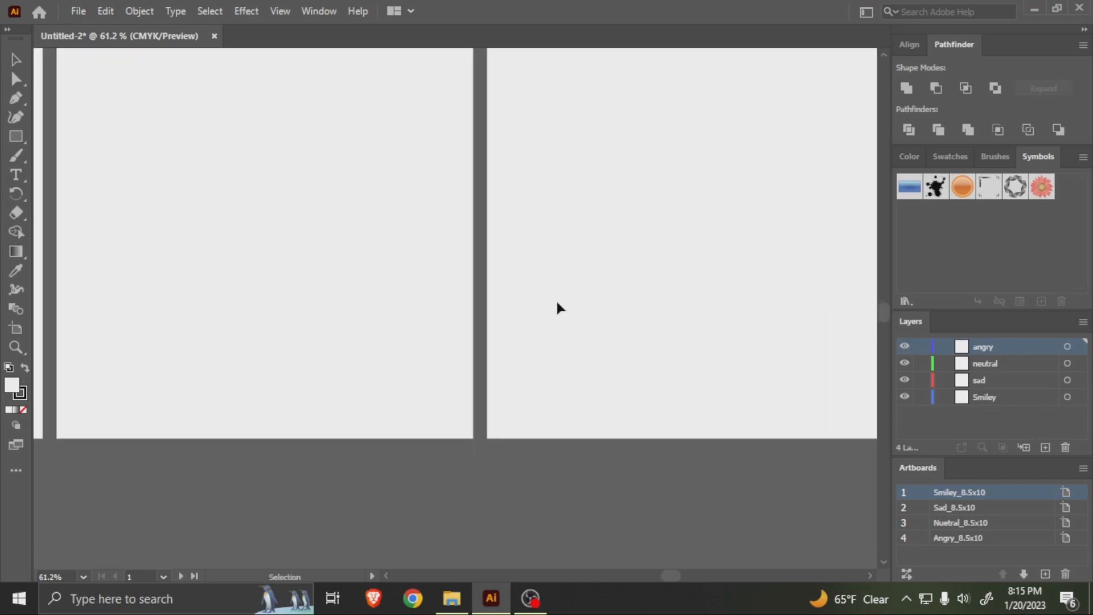
{"action": "scroll", "coordinate": [376, 262], "scroll_direction": "up", "scroll_amount": 3}
{"action": "scroll", "coordinate": [400, 270], "scroll_direction": "down", "scroll_amount": 2}
{"action": "left_click_drag", "start_coordinate": [326, 255], "coordinate": [580, 261]}
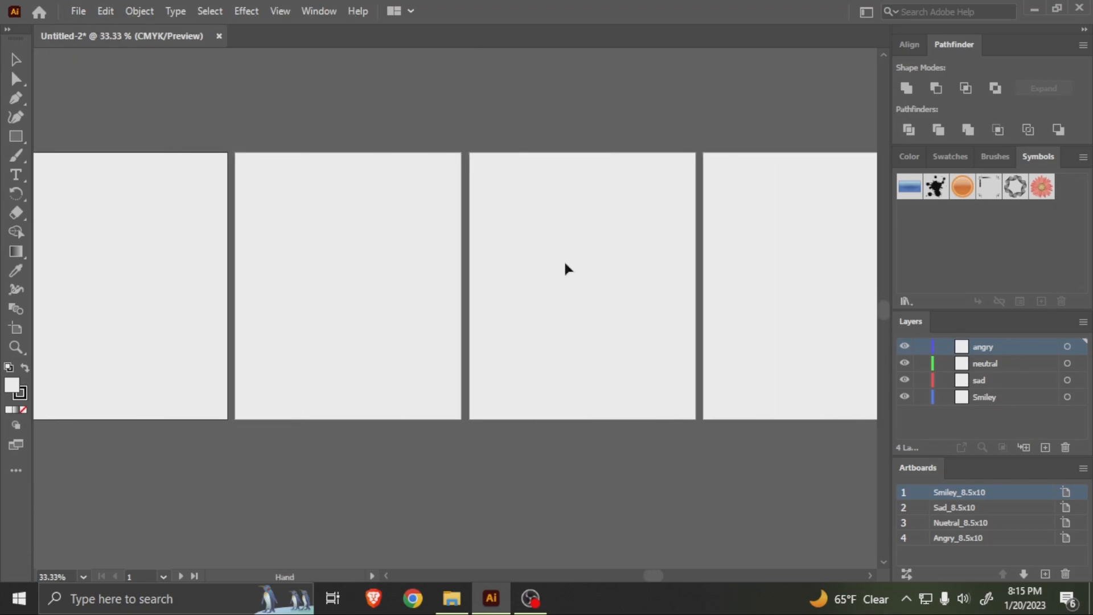
{"action": "left_click_drag", "start_coordinate": [296, 285], "coordinate": [558, 285]}
{"action": "scroll", "coordinate": [412, 281], "scroll_direction": "up", "scroll_amount": 1}
{"action": "left_click", "coordinate": [18, 140]}
{"action": "left_click", "coordinate": [77, 151]}
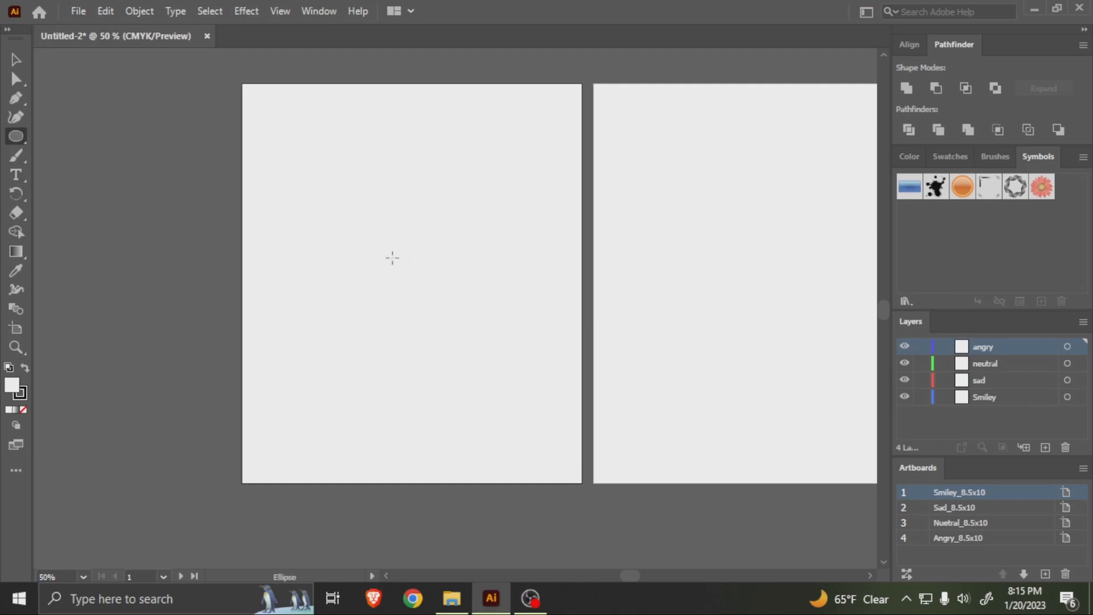
{"action": "left_click_drag", "start_coordinate": [406, 267], "coordinate": [501, 388]}
{"action": "key", "text": "v"}
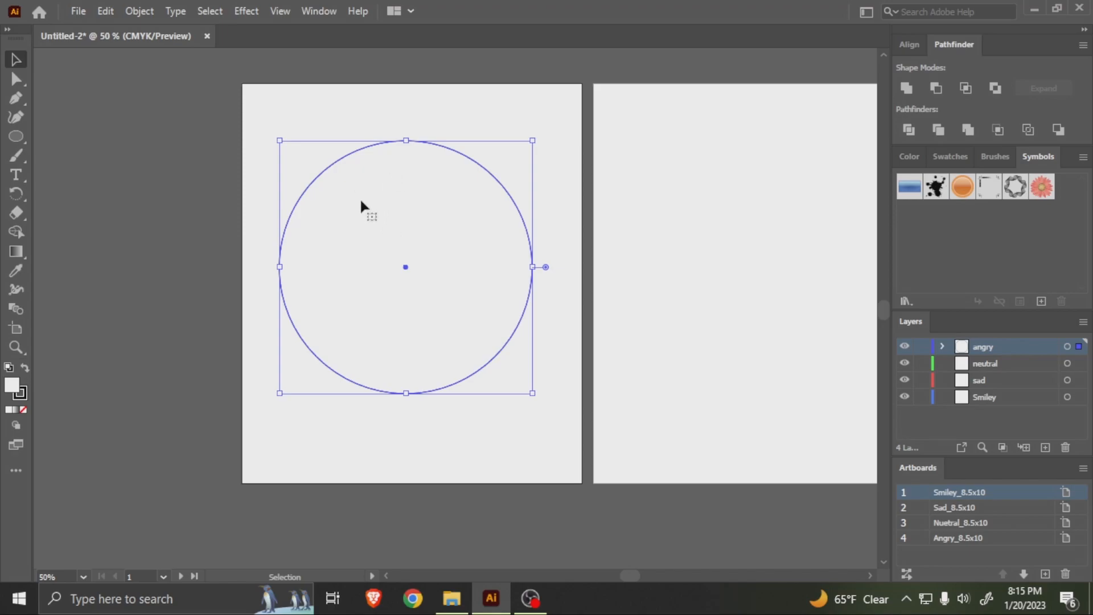
Step: Display the Control bar and switch the tools to the two-column Advanced toolbar
{"action": "left_click", "coordinate": [340, 17]}
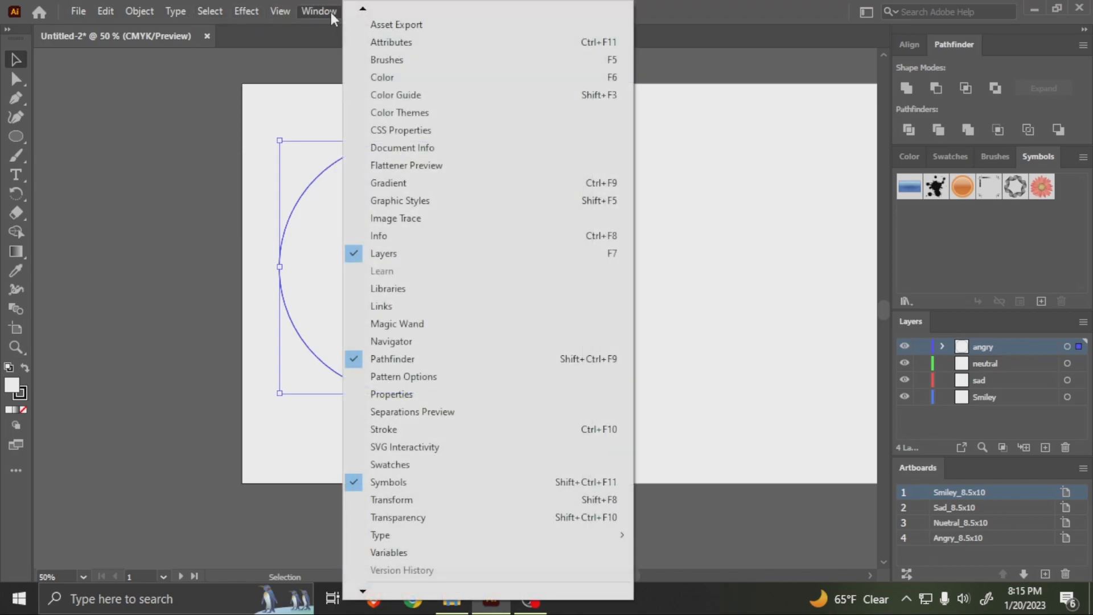
{"action": "left_click", "coordinate": [302, 12]}
{"action": "left_click", "coordinate": [176, 14]}
{"action": "left_click", "coordinate": [176, 16]}
{"action": "left_click", "coordinate": [175, 15]}
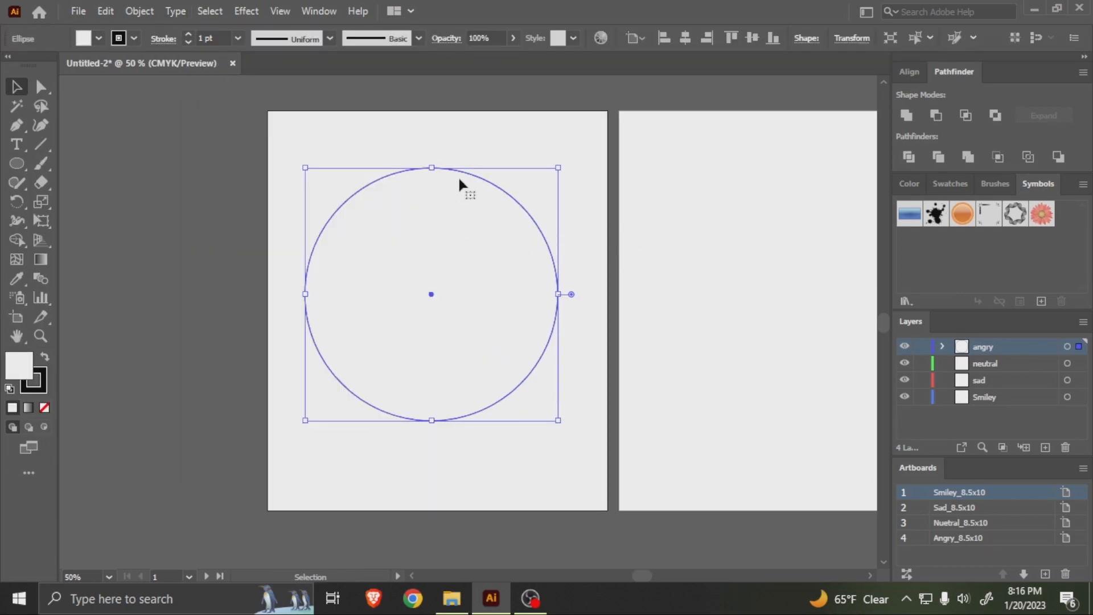
Step: Draw an upright oval for the left eye inside the face circle, about a fifth of its width and a third of its height
{"action": "left_click", "coordinate": [627, 173]}
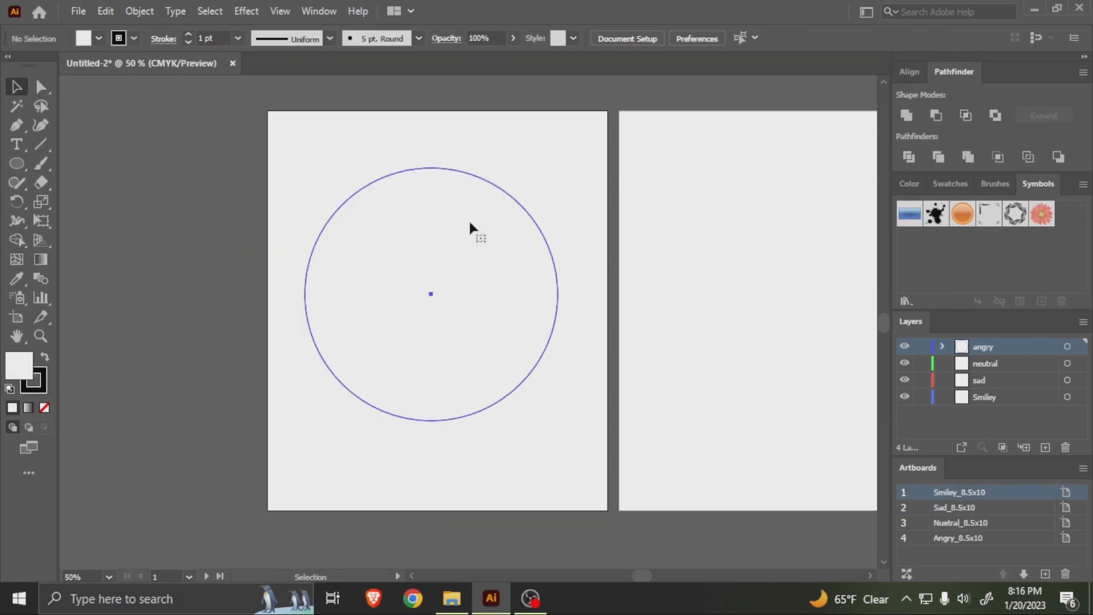
{"action": "left_click", "coordinate": [462, 279]}
{"action": "scroll", "coordinate": [453, 268], "scroll_direction": "up", "scroll_amount": 1}
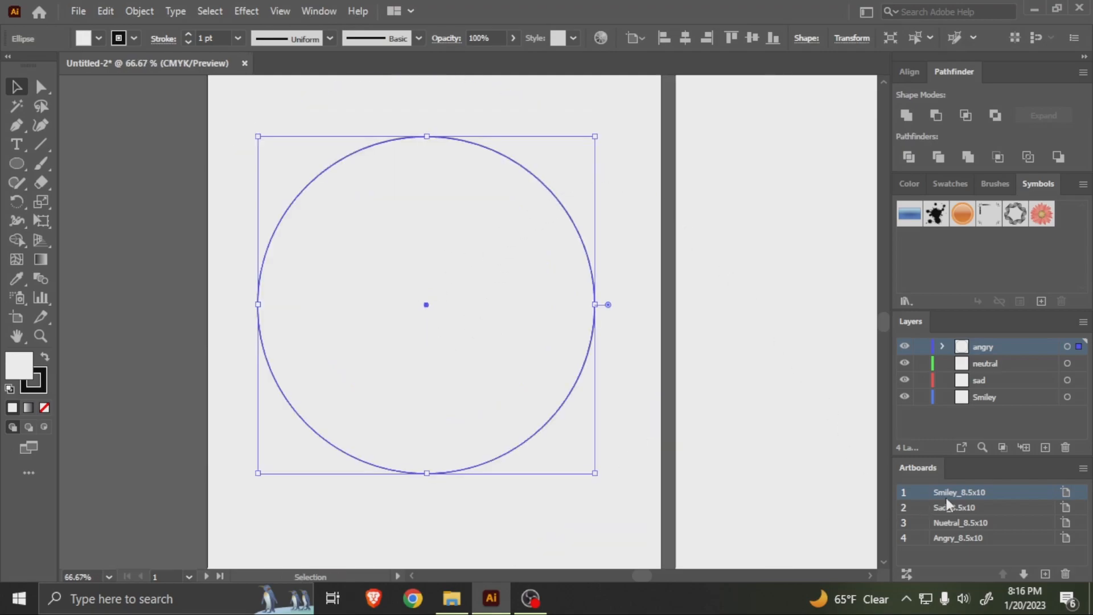
{"action": "key", "text": "l"}
{"action": "left_click_drag", "start_coordinate": [334, 209], "coordinate": [345, 239]}
{"action": "key", "text": "ctrl+z"}
{"action": "mouse_move", "coordinate": [344, 194]}
{"action": "left_mouse_down"}
{"action": "mouse_move", "coordinate": [392, 298]}
{"action": "mouse_move", "coordinate": [408, 297]}
{"action": "left_mouse_up"}
{"action": "key", "text": "v"}
{"action": "mouse_move", "coordinate": [378, 246]}
{"action": "left_mouse_down"}
{"action": "mouse_move", "coordinate": [483, 252]}
{"action": "mouse_move", "coordinate": [375, 252]}
{"action": "left_mouse_up"}
{"action": "scroll", "coordinate": [375, 252], "scroll_direction": "up", "scroll_amount": 1}
Step: Duplicate the eye oval in place, shrink the copy to about half size at the eye's lower end, and fill it black as the pupil
{"action": "key", "text": "ctrl+c"}
{"action": "key", "text": "ctrl+f"}
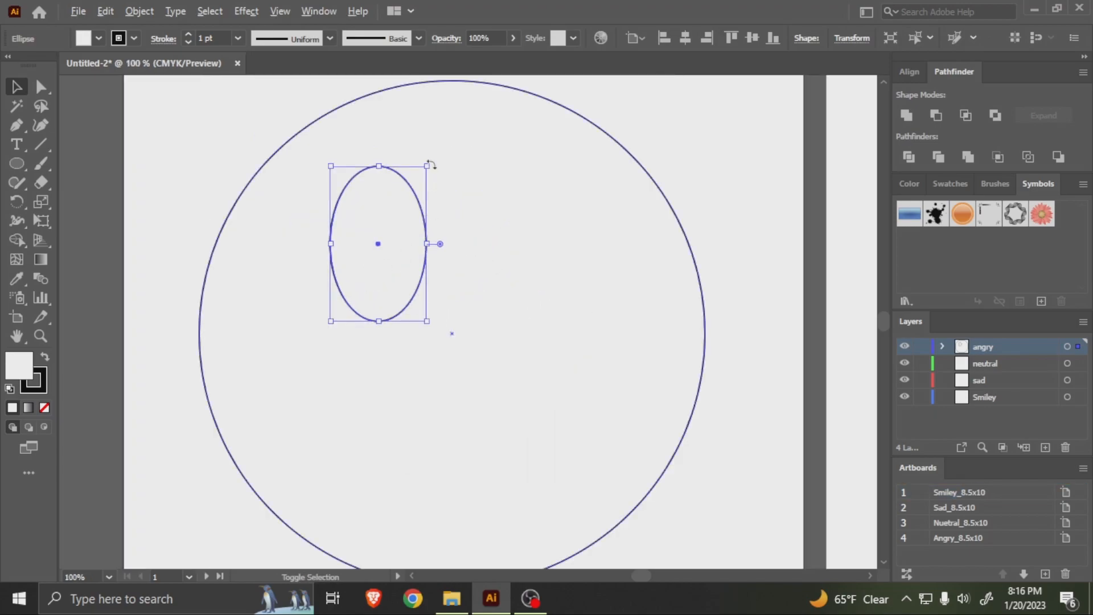
{"action": "left_click_drag", "start_coordinate": [428, 165], "coordinate": [401, 205]}
{"action": "left_click_drag", "start_coordinate": [382, 233], "coordinate": [382, 279]}
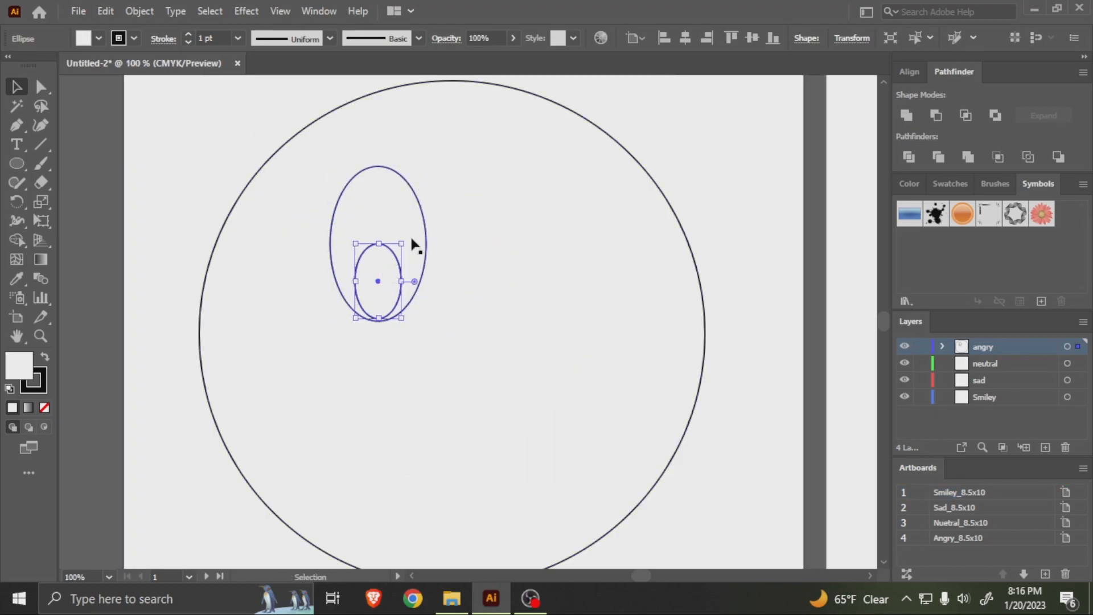
{"action": "left_click_drag", "start_coordinate": [409, 239], "coordinate": [394, 271]}
{"action": "left_click", "coordinate": [387, 299]}
{"action": "left_click", "coordinate": [99, 38]}
{"action": "left_click", "coordinate": [21, 112]}
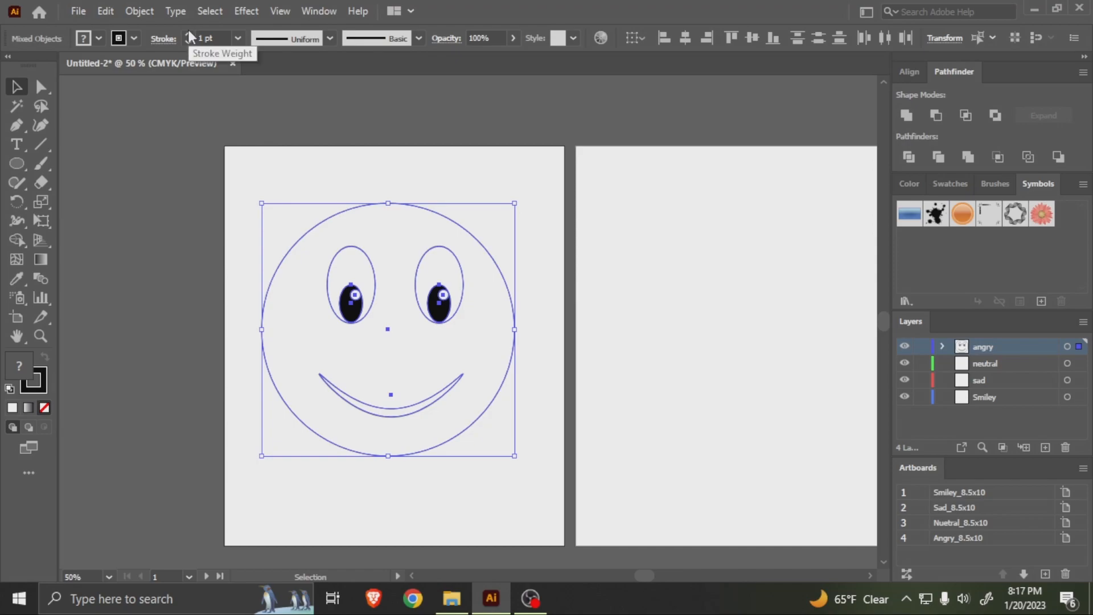
Step: Set the stroke of all the smiley face's shapes to 4 pt and apply the variable width profile with two bulges
{"action": "left_click", "coordinate": [188, 34]}
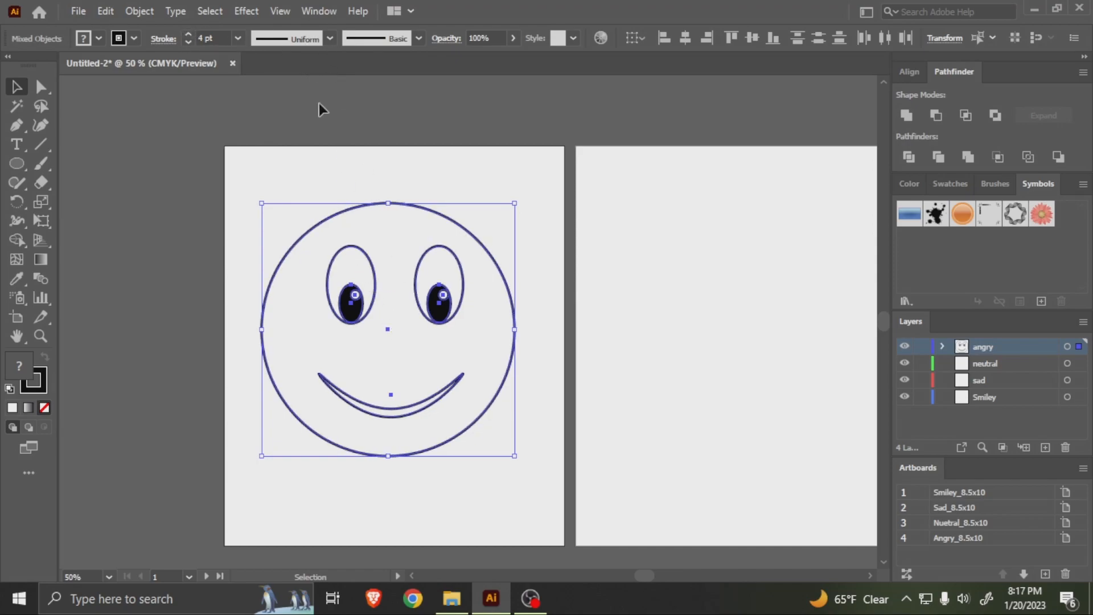
{"action": "left_click", "coordinate": [295, 46]}
{"action": "left_click", "coordinate": [298, 119]}
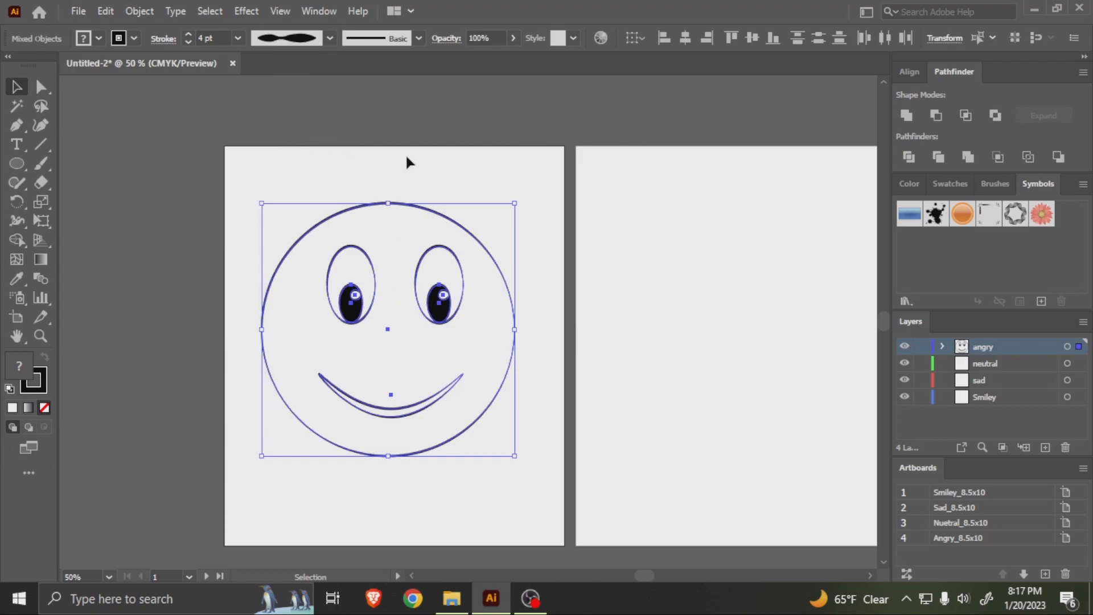
{"action": "left_click", "coordinate": [665, 348]}
Step: Duplicate the complete smiley face onto the Sad, Nuetral and Angry artboards
{"action": "left_click_drag", "start_coordinate": [662, 343], "coordinate": [545, 295]}
{"action": "scroll", "coordinate": [298, 312], "scroll_direction": "up", "scroll_amount": 1}
{"action": "left_click_drag", "start_coordinate": [296, 313], "coordinate": [409, 317]}
{"action": "key", "text": "ctrl+minus"}
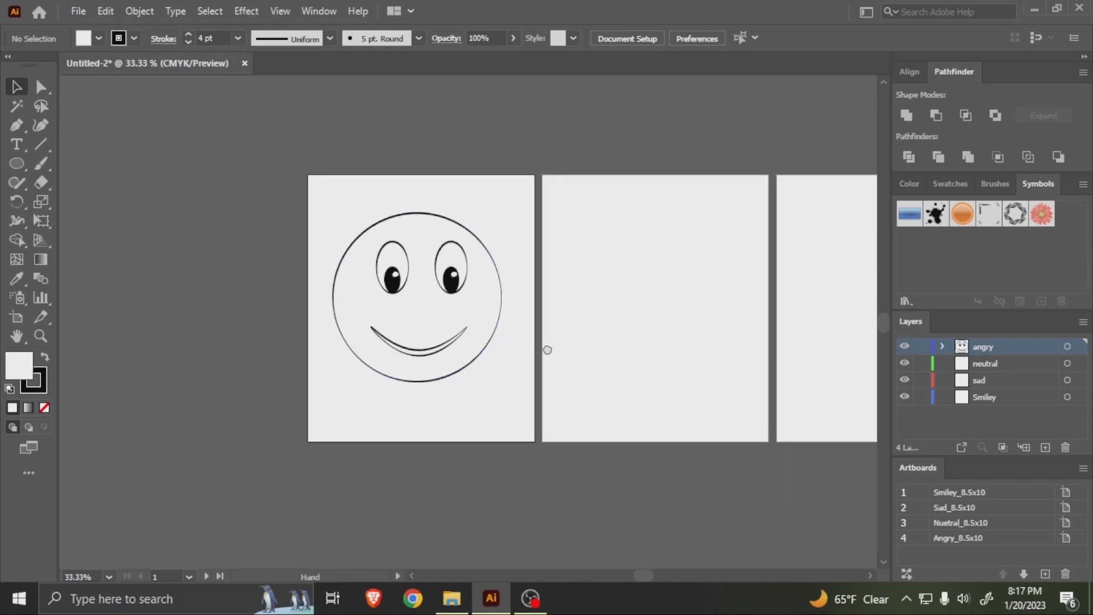
{"action": "left_click_drag", "start_coordinate": [310, 313], "coordinate": [552, 313]}
{"action": "left_click_drag", "start_coordinate": [685, 349], "coordinate": [460, 336]}
{"action": "left_click_drag", "start_coordinate": [304, 308], "coordinate": [537, 308]}
{"action": "left_click_drag", "start_coordinate": [587, 299], "coordinate": [646, 317]}
{"action": "left_click_drag", "start_coordinate": [337, 268], "coordinate": [546, 236]}
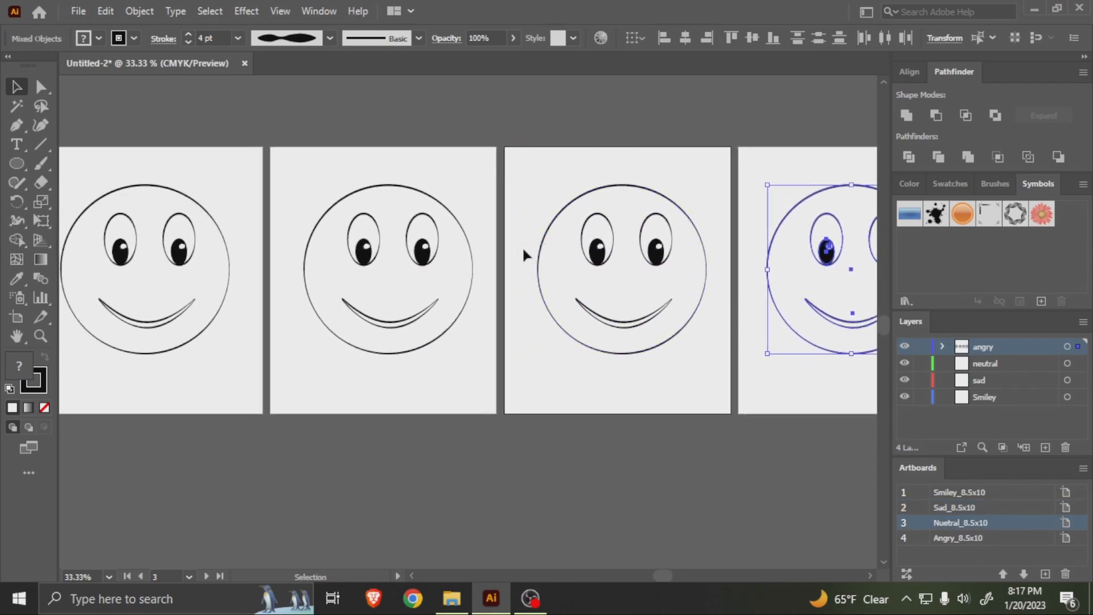
Step: Move the face on the Sad artboard to the sad layer, keeping its position
{"action": "left_click", "coordinate": [458, 244]}
{"action": "key", "text": "Delete"}
{"action": "key", "text": "ctrl+z"}
{"action": "left_click_drag", "start_coordinate": [329, 171], "coordinate": [482, 409]}
{"action": "key", "text": "Delete"}
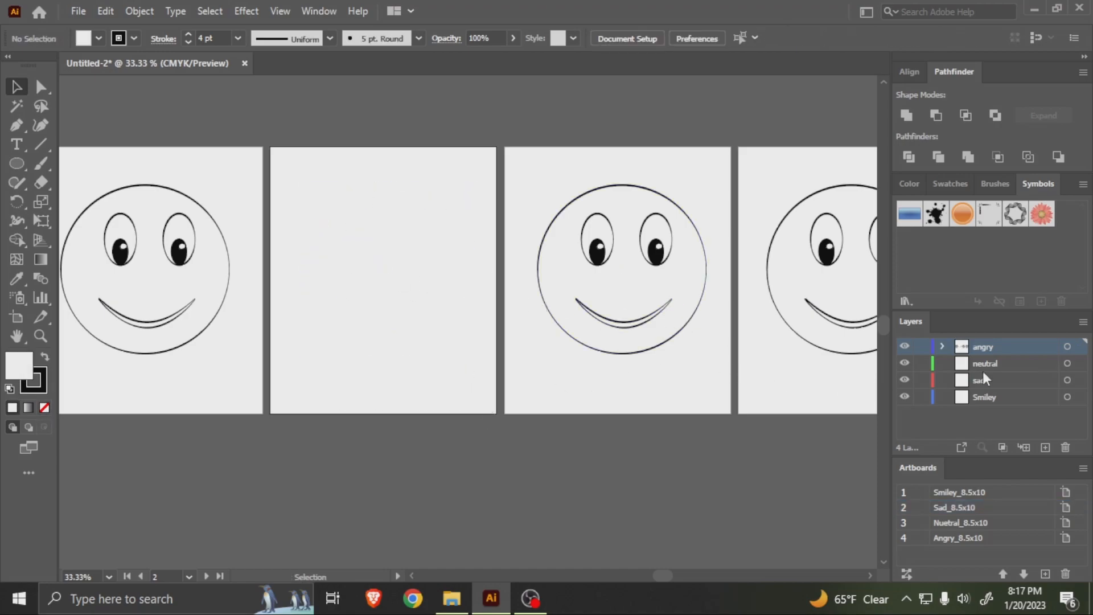
{"action": "left_click", "coordinate": [991, 398]}
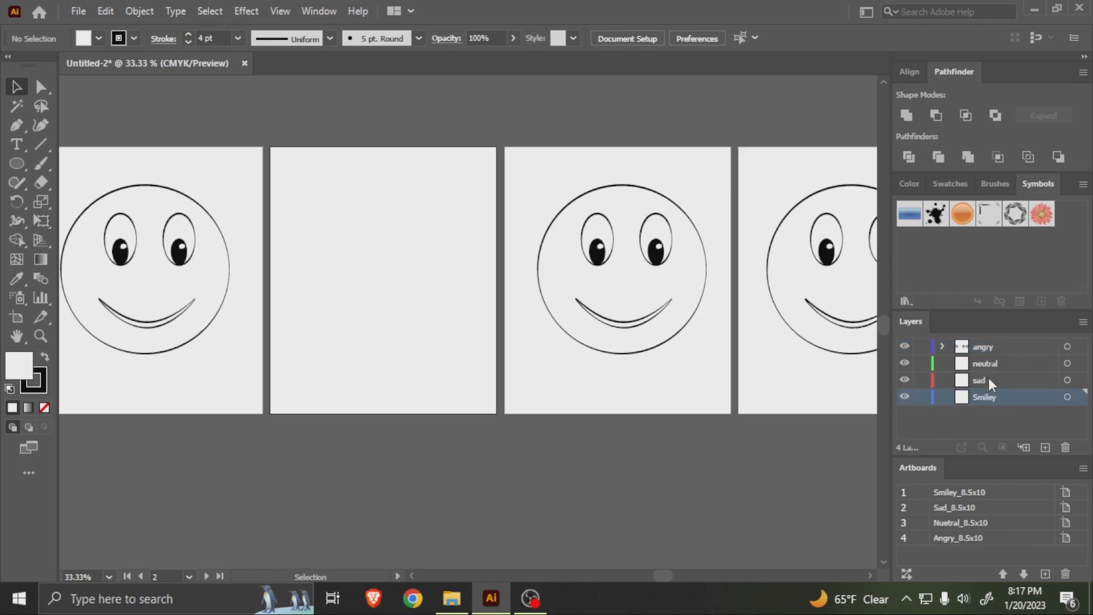
{"action": "left_click", "coordinate": [985, 380]}
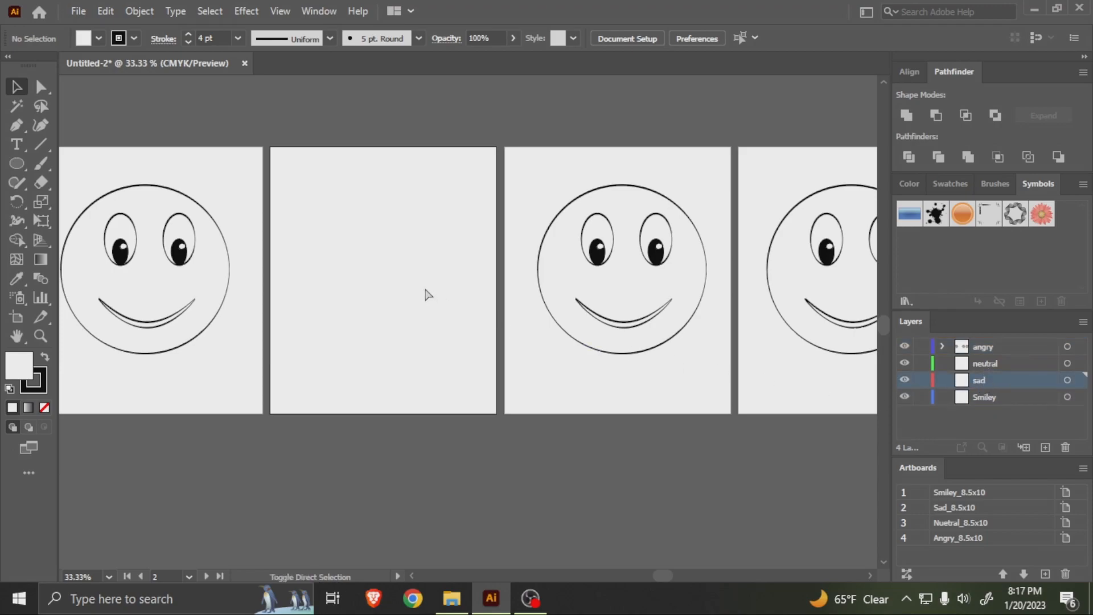
{"action": "key", "text": "ctrl+f"}
Step: Group all the face shapes on the Sad artboard
{"action": "double_click", "coordinate": [964, 509]}
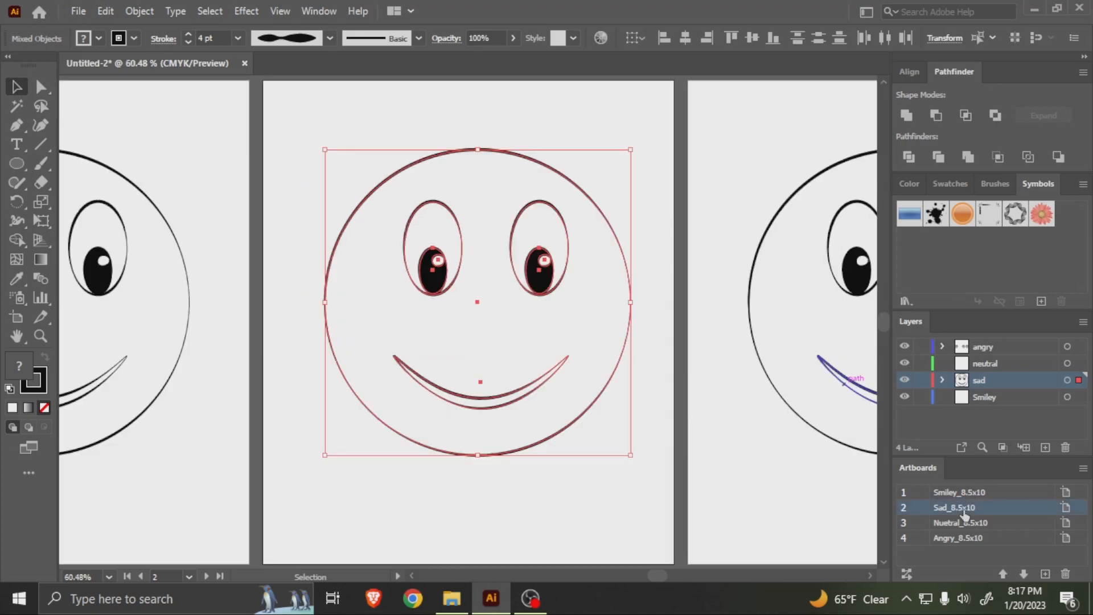
{"action": "left_click", "coordinate": [685, 38]}
{"action": "key", "text": "ctrl+z"}
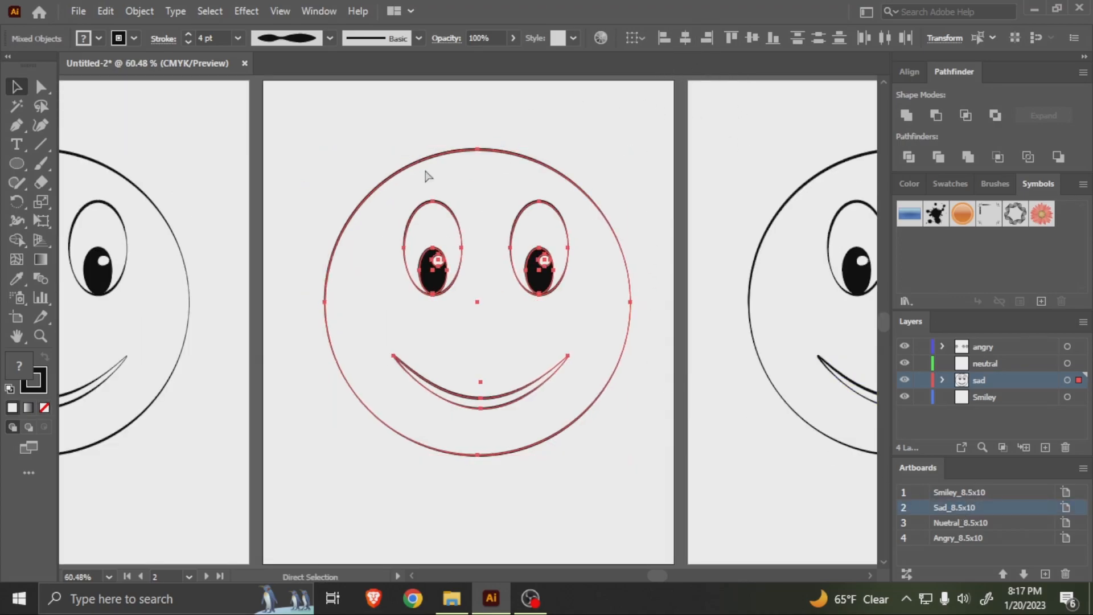
{"action": "key", "text": "ctrl+g"}
{"action": "key", "text": "ctrl+alt+0"}
Step: Group the face shapes on the Smiley, Nuetral and Angry artboards into one separate group per artboard
{"action": "left_click_drag", "start_coordinate": [249, 161], "coordinate": [316, 313]}
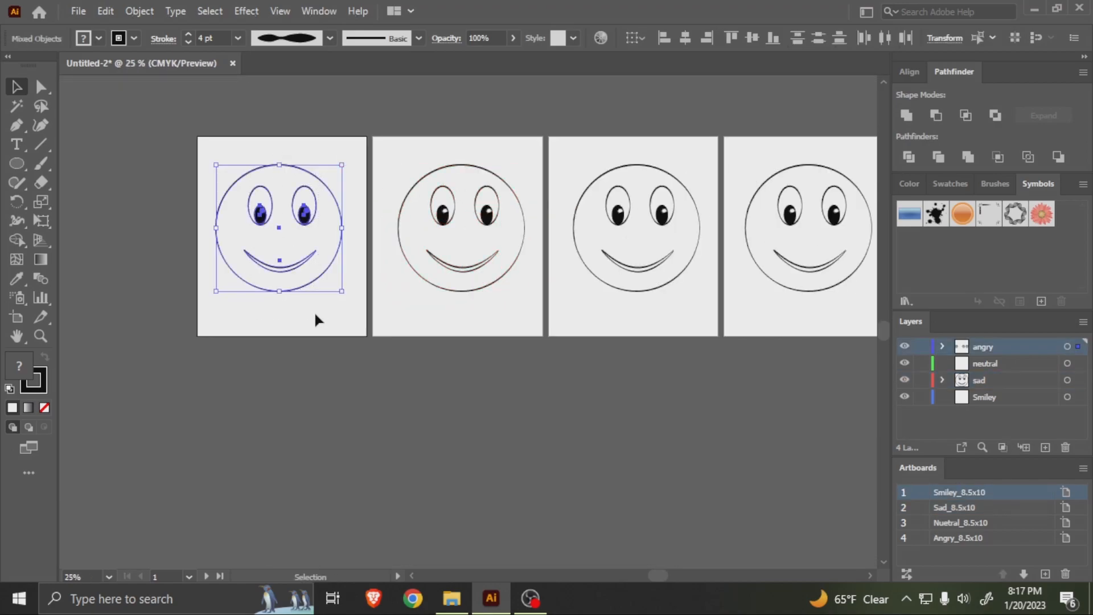
{"action": "left_click_drag", "start_coordinate": [214, 137], "coordinate": [335, 332]}
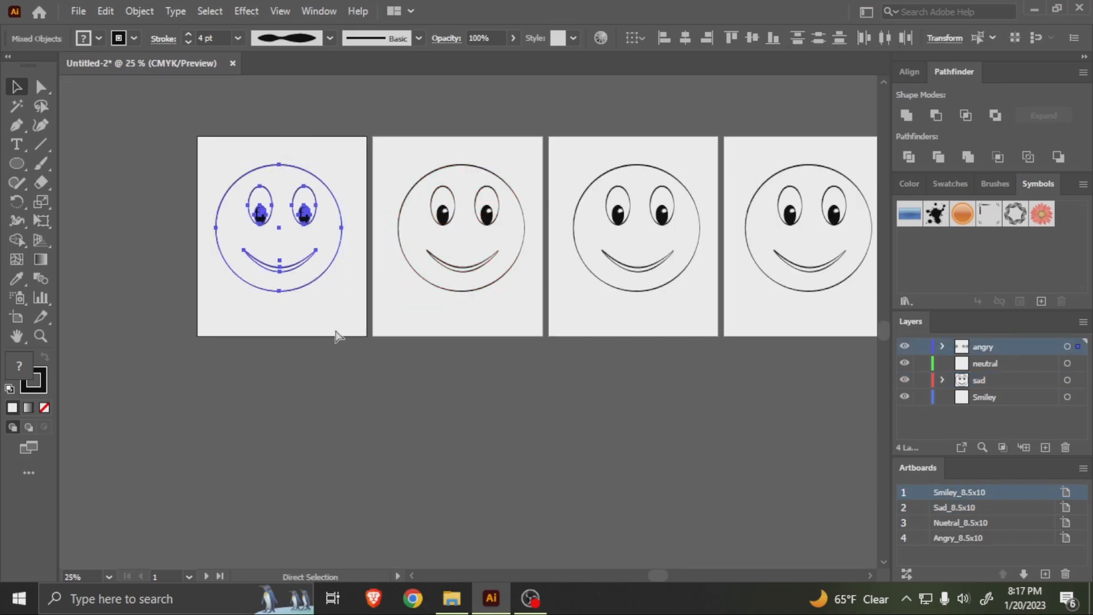
{"action": "left_click_drag", "start_coordinate": [575, 160], "coordinate": [695, 321]}
{"action": "left_click_drag", "start_coordinate": [749, 166], "coordinate": [848, 315]}
{"action": "left_click", "coordinate": [305, 204]}
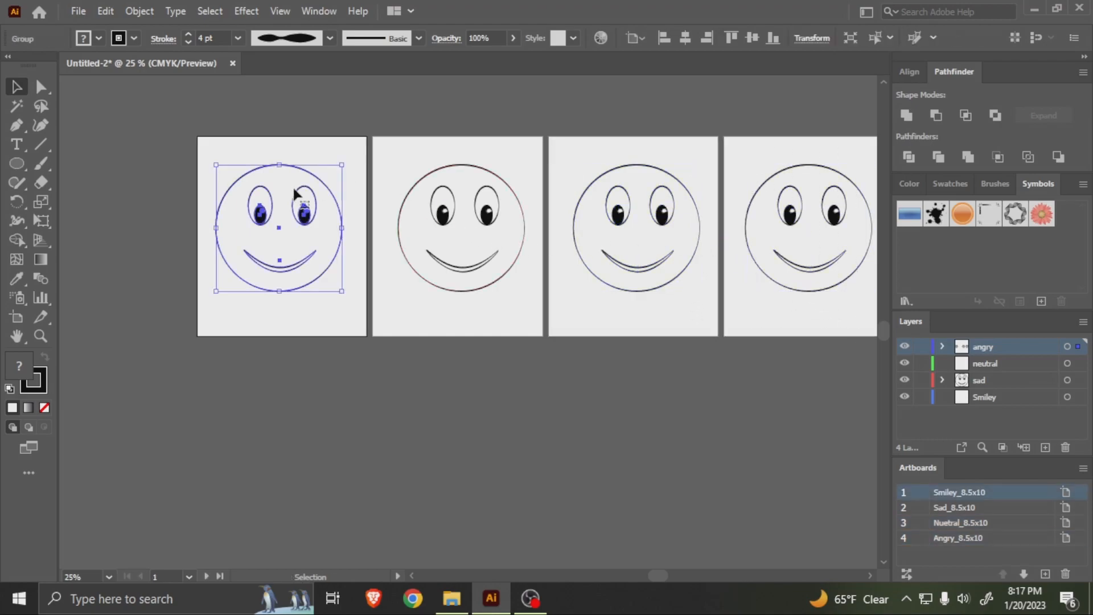
{"action": "left_click", "coordinate": [238, 148]}
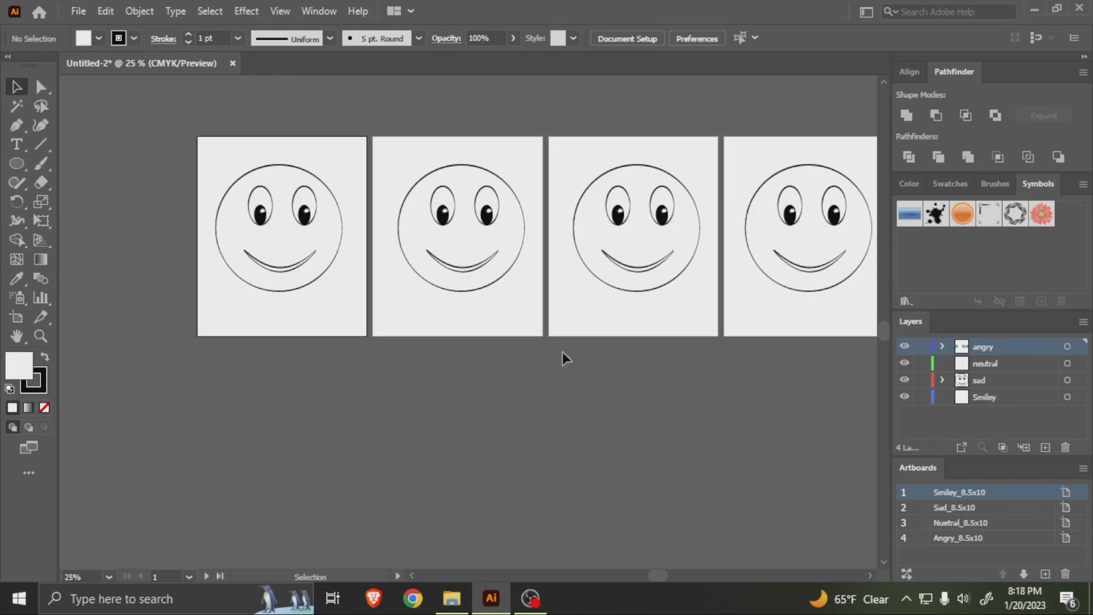
Step: Move the grouped face on the Smiley artboard to the Smiley layer, keeping its position
{"action": "left_click", "coordinate": [319, 222]}
{"action": "key", "text": "ctrl+x"}
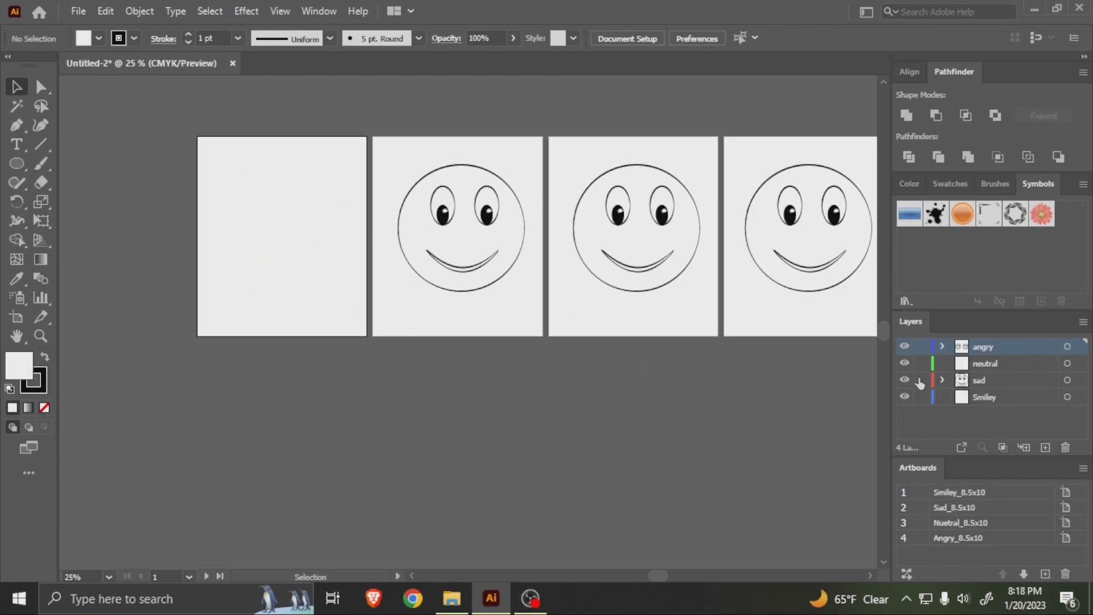
{"action": "left_click", "coordinate": [986, 398]}
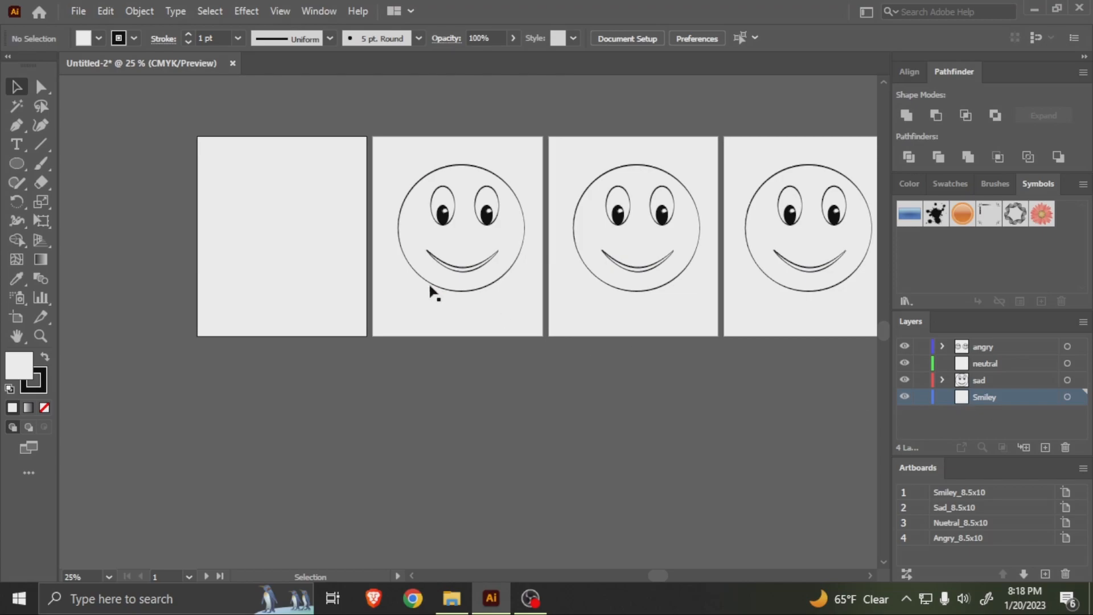
{"action": "key", "text": "ctrl+f"}
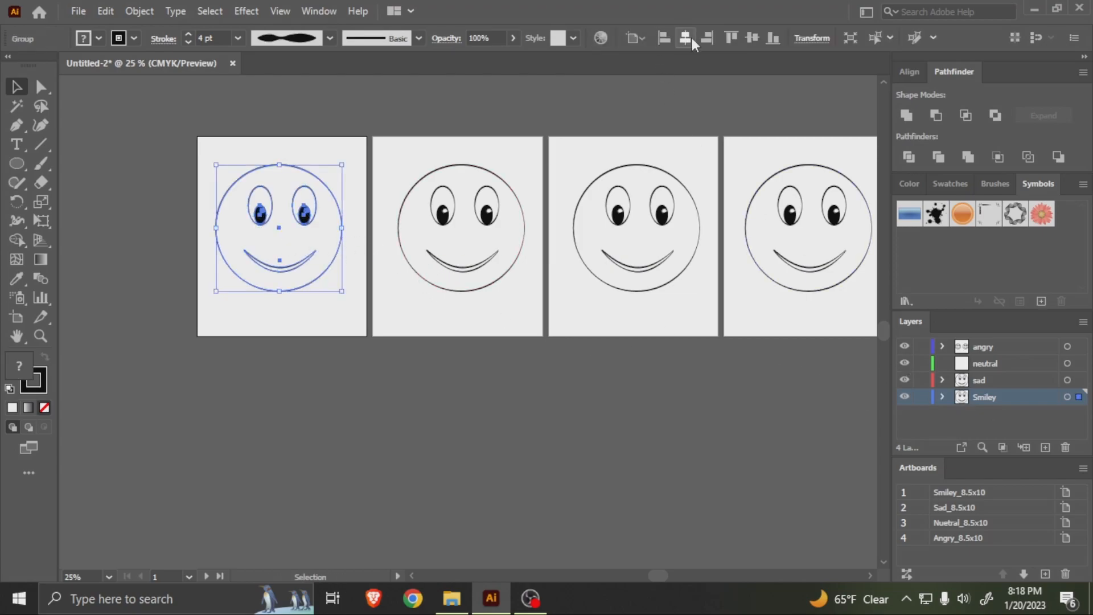
Step: Examine the faces on the Smiley and Sad artboards and the layer each one belongs to
{"action": "double_click", "coordinate": [948, 493]}
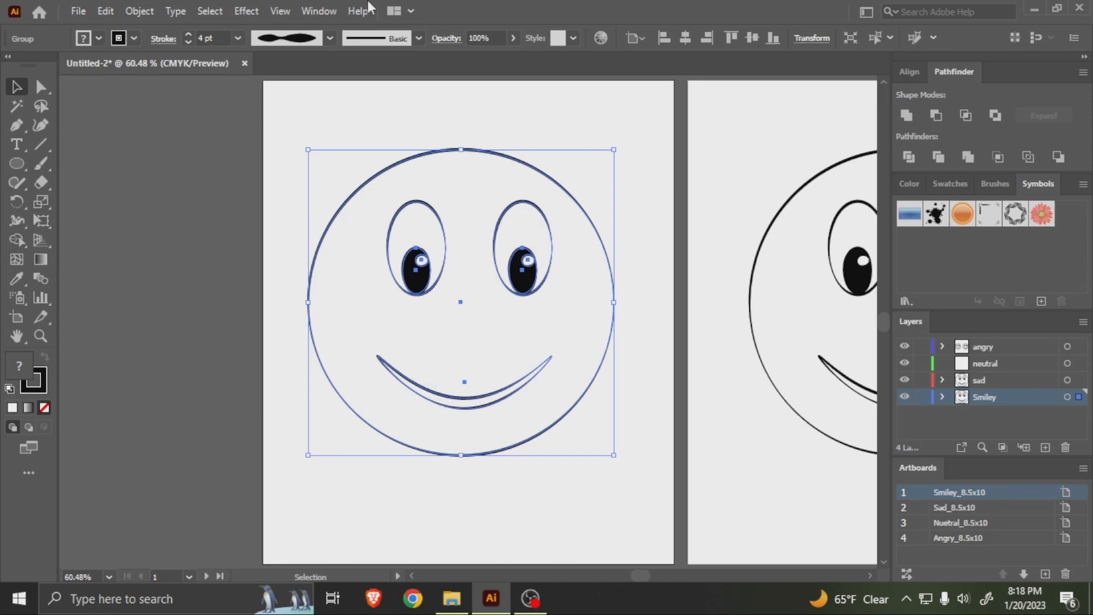
{"action": "left_click", "coordinate": [315, 11]}
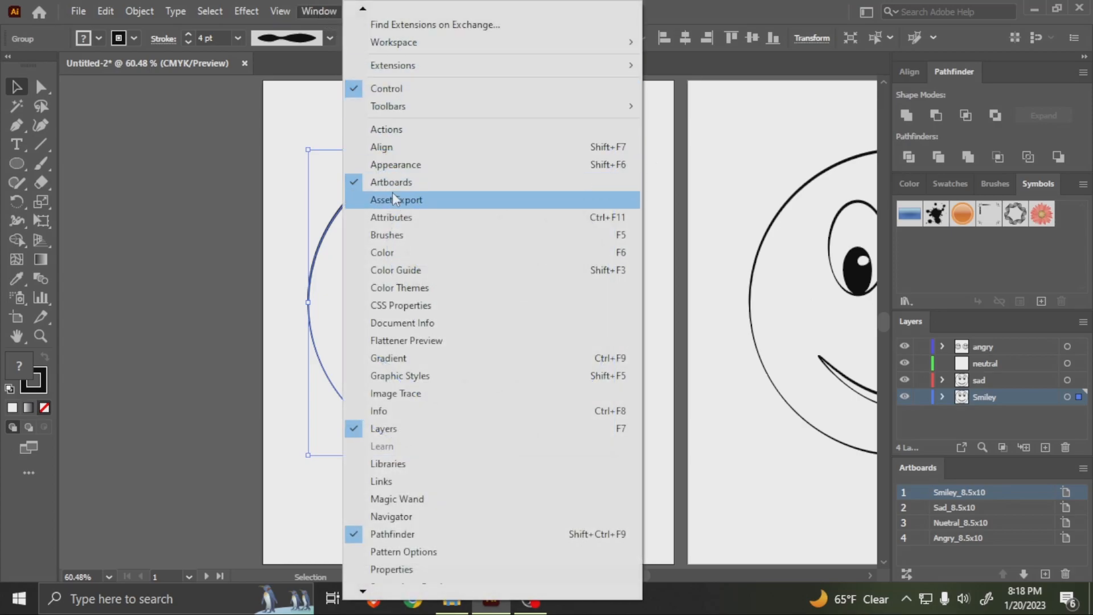
{"action": "left_click", "coordinate": [200, 203]}
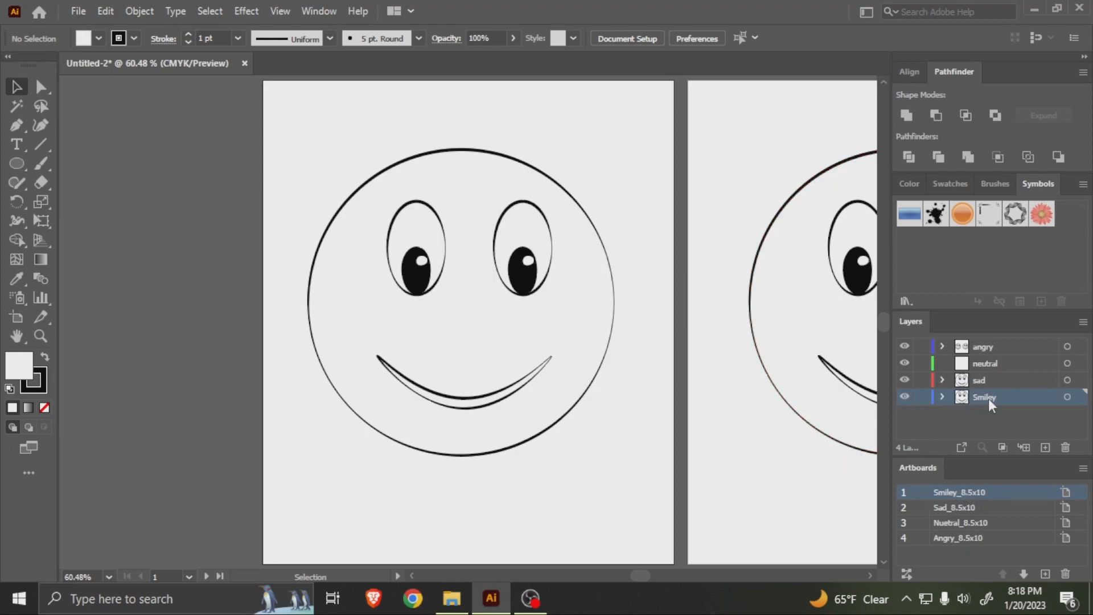
{"action": "key", "text": "ctrl+minus"}
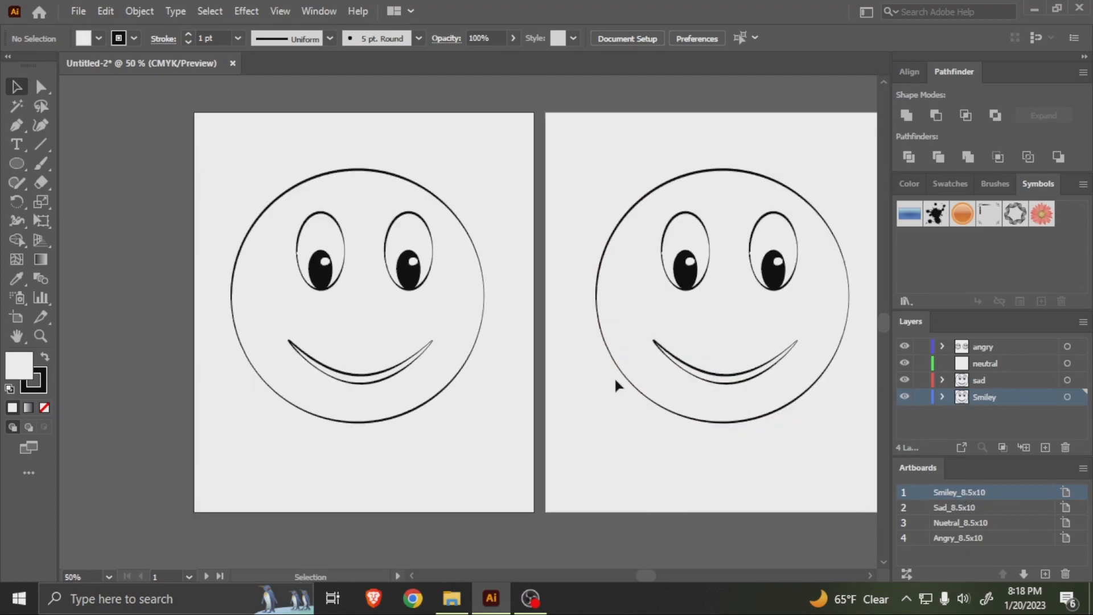
{"action": "left_click_drag", "start_coordinate": [610, 381], "coordinate": [503, 389]}
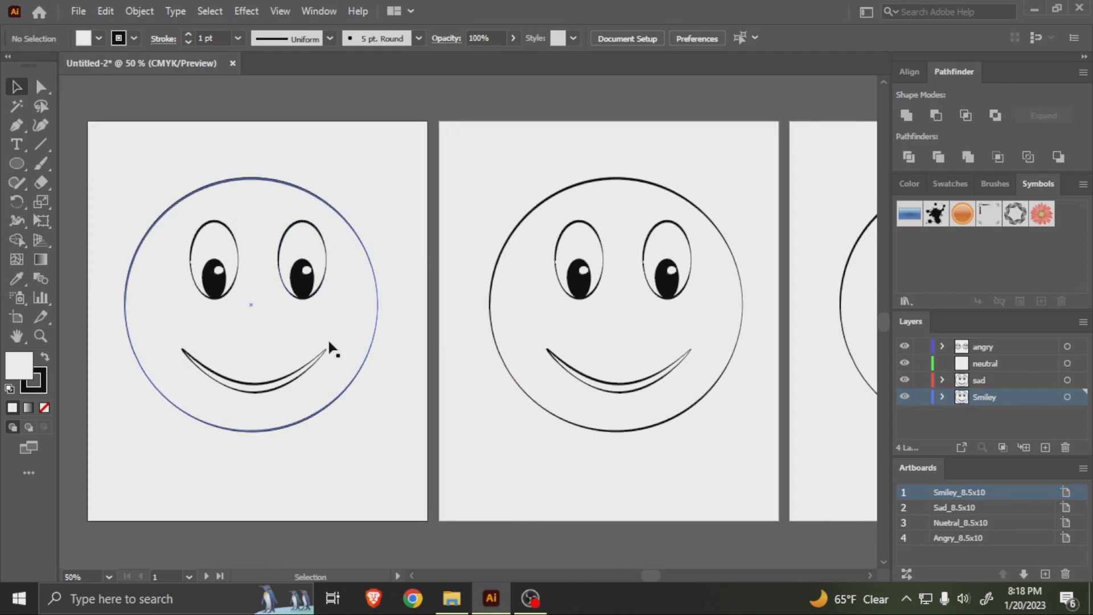
{"action": "left_click", "coordinate": [686, 259]}
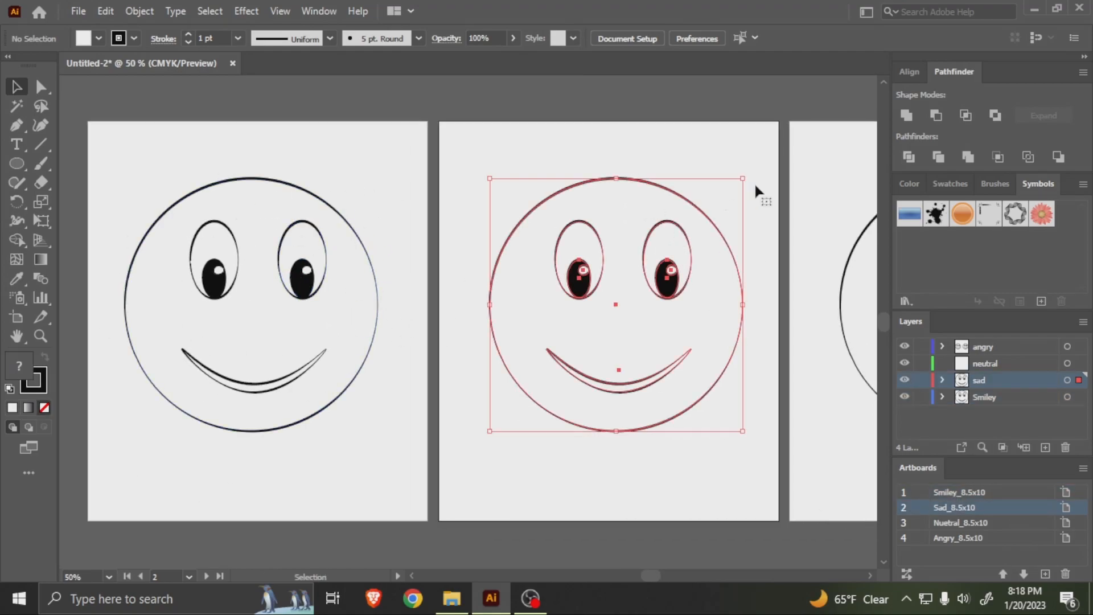
{"action": "left_click_drag", "start_coordinate": [752, 190], "coordinate": [646, 200]}
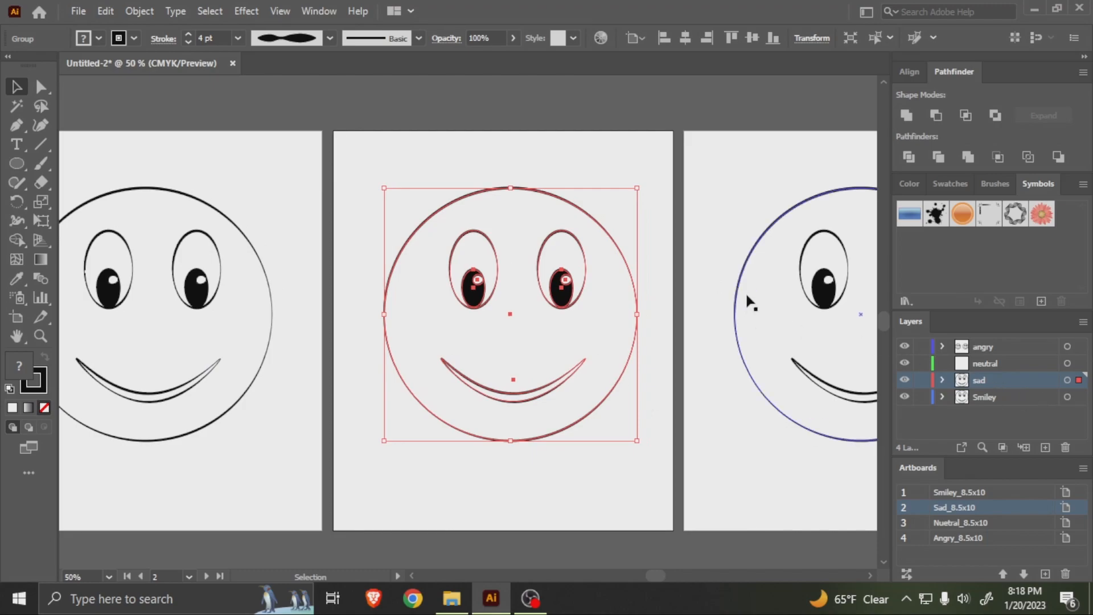
Step: Move the grouped face on the Nuetral artboard to the neutral layer, keeping its position
{"action": "scroll", "coordinate": [744, 302], "scroll_direction": "right", "scroll_amount": 2}
{"action": "left_click", "coordinate": [639, 262]}
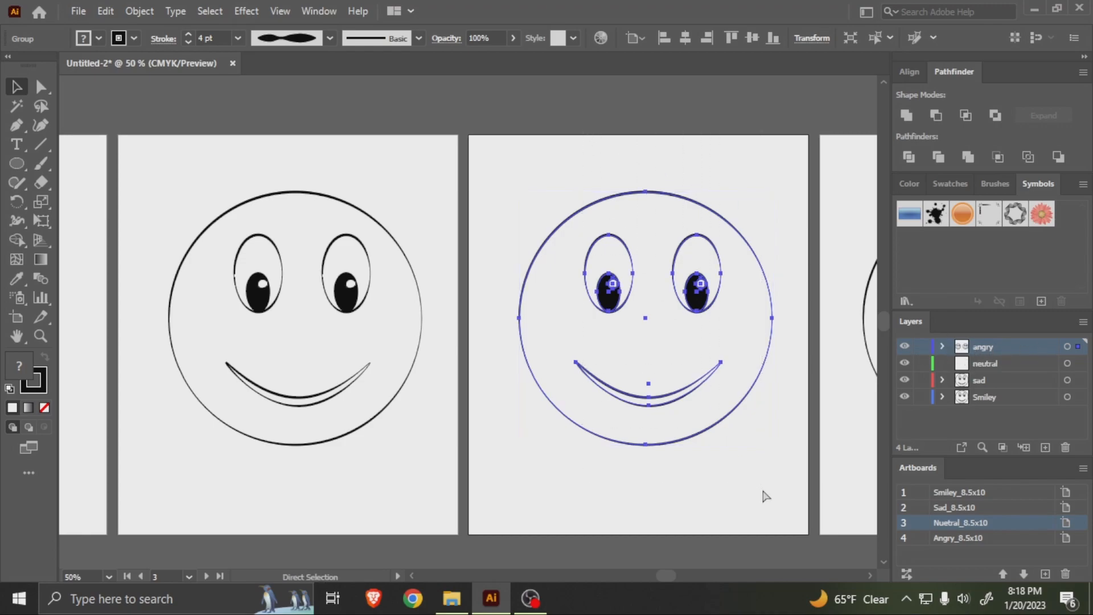
{"action": "key", "text": "Delete"}
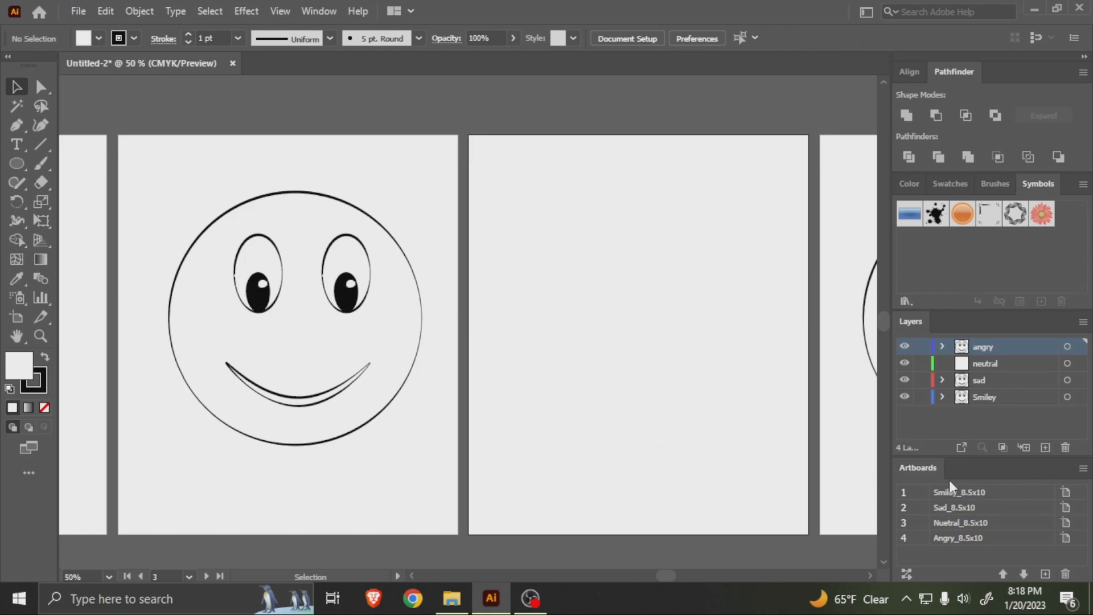
{"action": "left_click", "coordinate": [989, 367]}
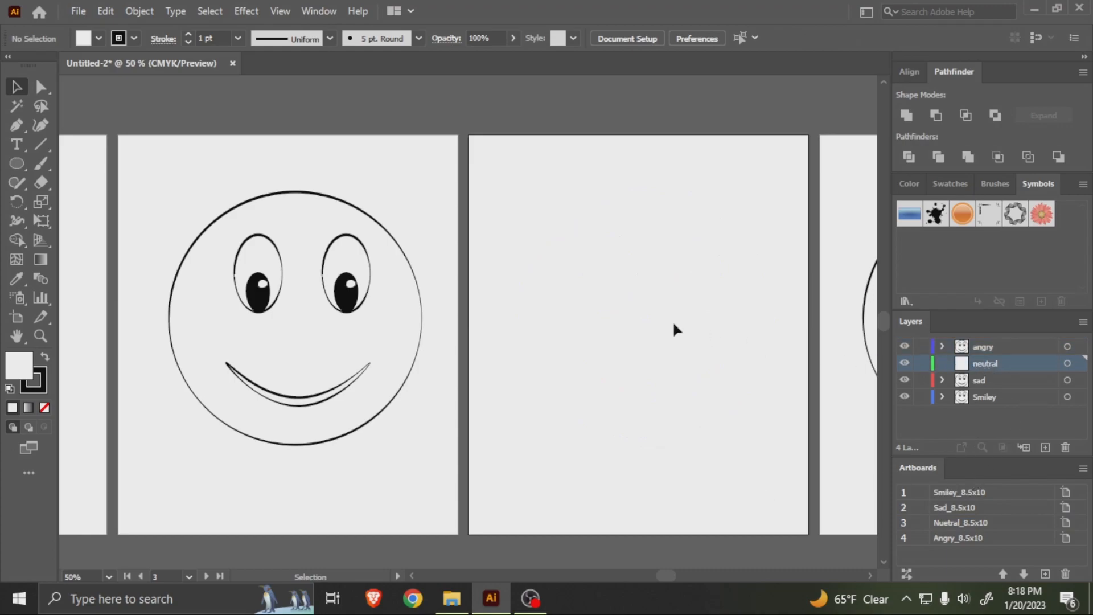
{"action": "key", "text": "ctrl+shift+v"}
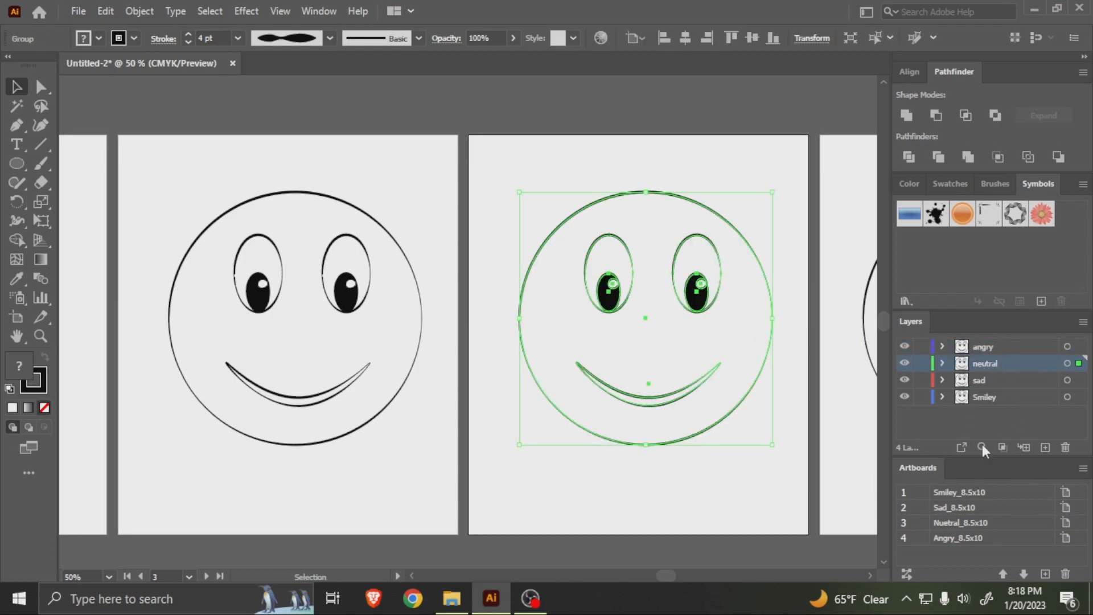
Step: Center the grouped face on the Angry artboard
{"action": "left_click", "coordinate": [968, 523]}
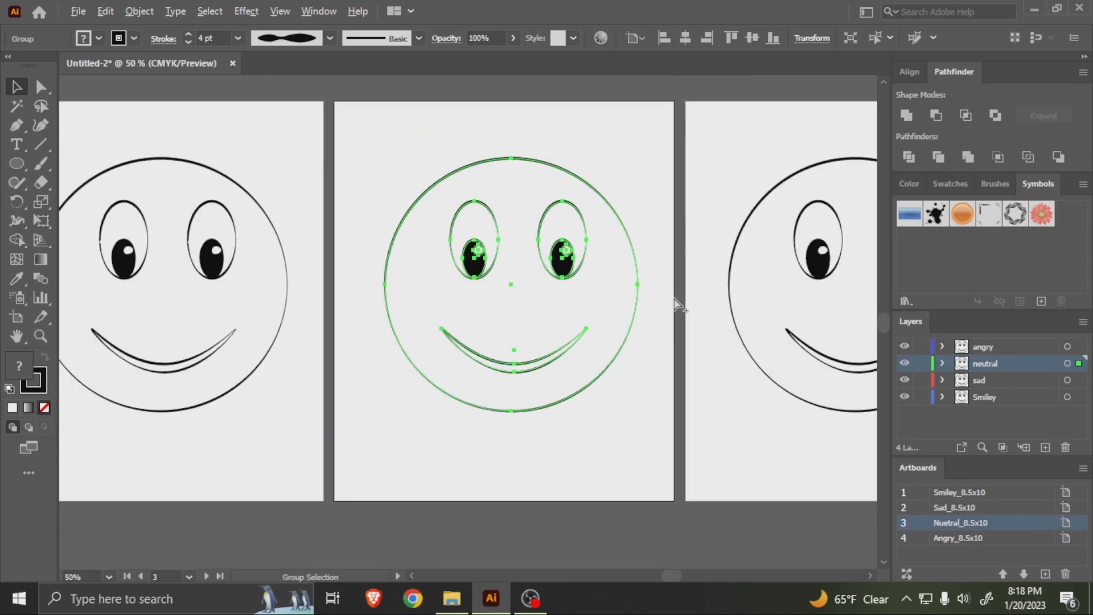
{"action": "scroll", "coordinate": [585, 323], "scroll_direction": "right", "scroll_amount": 3}
{"action": "left_click", "coordinate": [786, 442]}
{"action": "key", "text": "ctrl+shift+v"}
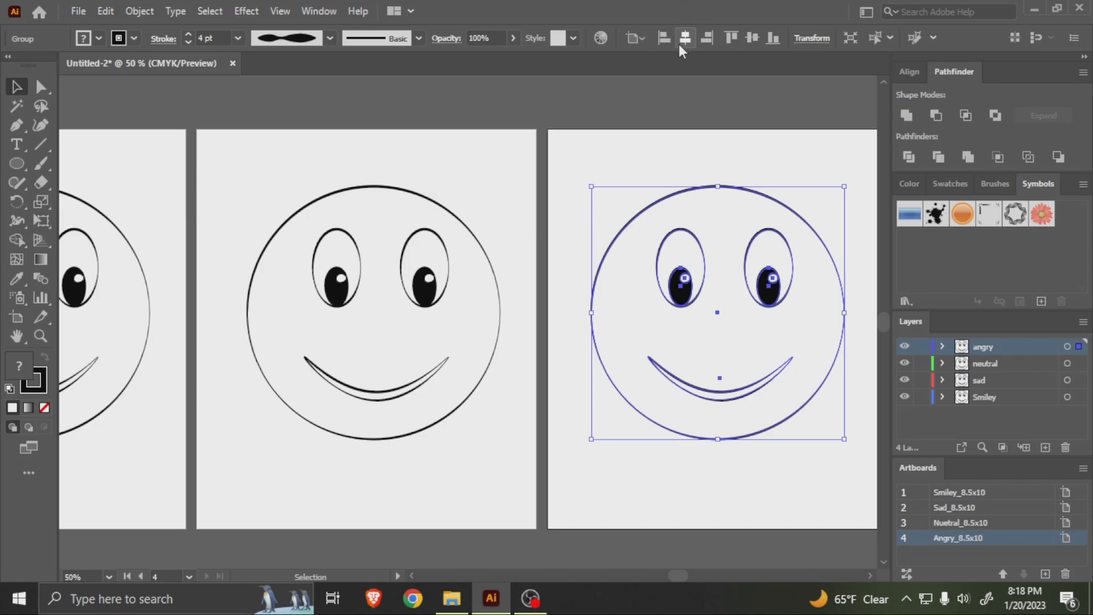
{"action": "left_click", "coordinate": [752, 37]}
Step: Center the grouped face horizontally and vertically on the Nuetral artboard
{"action": "key", "text": "space"}
{"action": "left_click_drag", "start_coordinate": [507, 232], "coordinate": [661, 231]}
{"action": "left_click_drag", "start_coordinate": [458, 169], "coordinate": [592, 335]}
{"action": "left_click", "coordinate": [730, 38]}
{"action": "left_click", "coordinate": [752, 38]}
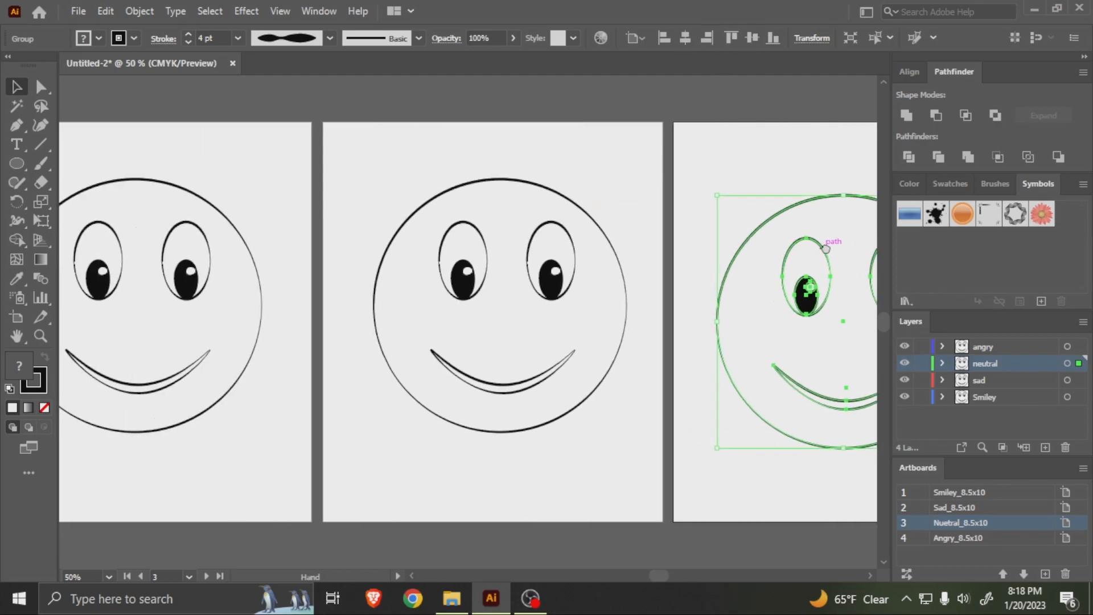
Step: Center the grouped face on the Sad artboard horizontally and vertically
{"action": "left_click_drag", "start_coordinate": [825, 249], "coordinate": [833, 248]}
{"action": "left_click_drag", "start_coordinate": [509, 154], "coordinate": [538, 208]}
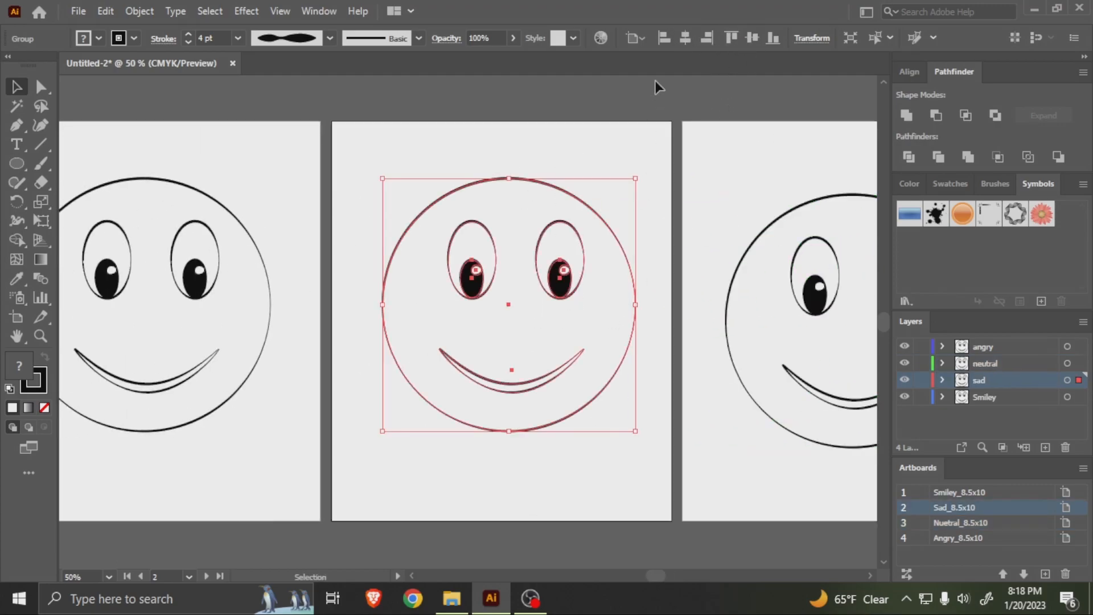
{"action": "left_click", "coordinate": [686, 40]}
{"action": "left_click", "coordinate": [752, 37]}
Step: Center the grouped face on the Smiley artboard horizontally and vertically
{"action": "key", "text": "space"}
{"action": "left_click_drag", "start_coordinate": [405, 260], "coordinate": [702, 254]}
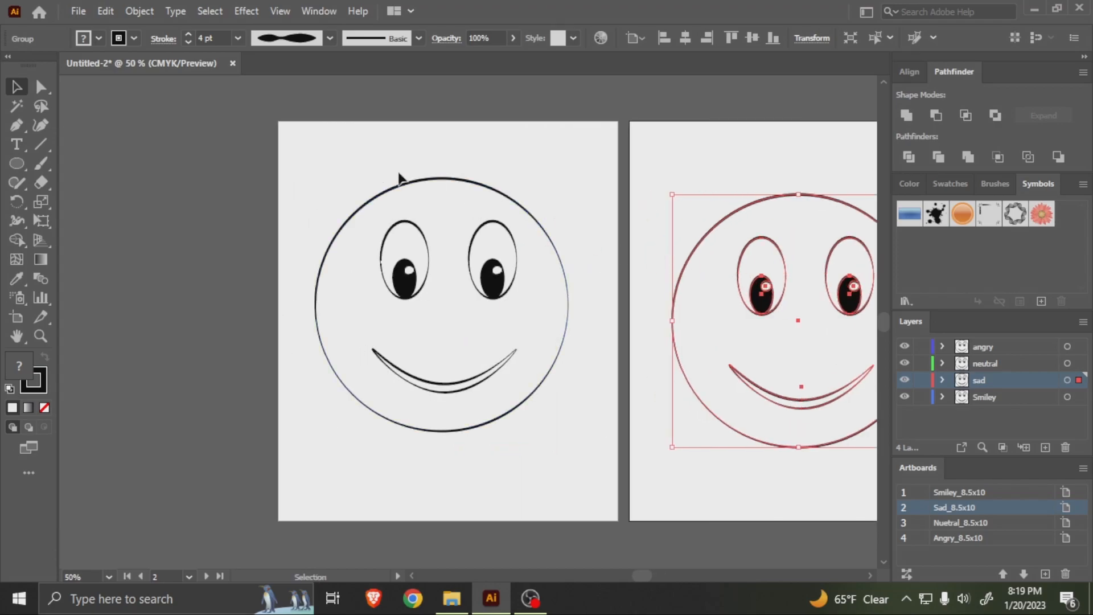
{"action": "left_click_drag", "start_coordinate": [399, 172], "coordinate": [520, 325]}
{"action": "left_click", "coordinate": [685, 37]}
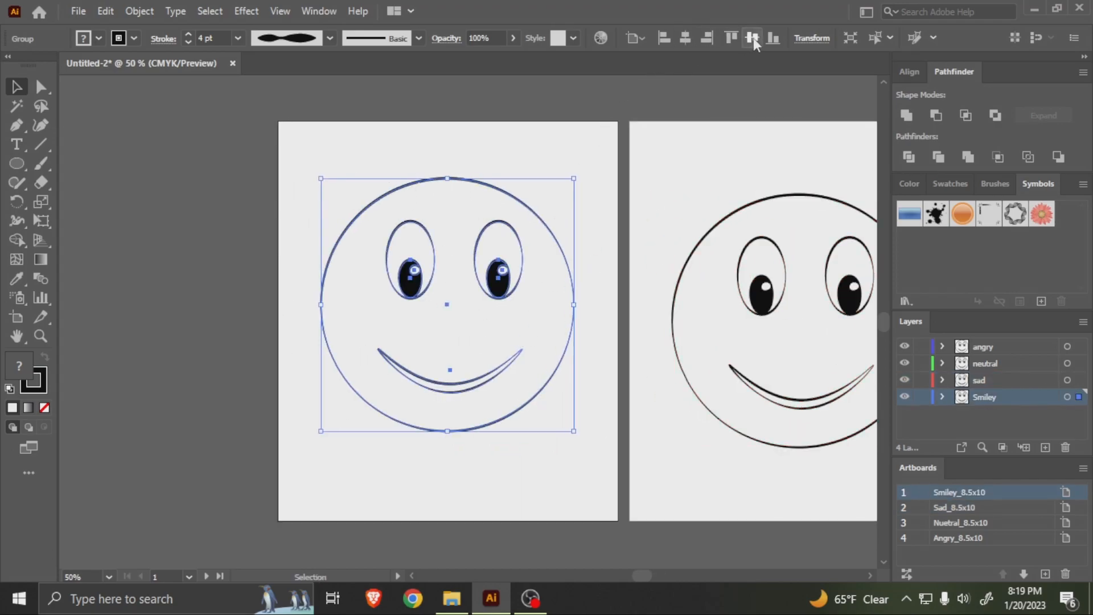
{"action": "left_click", "coordinate": [752, 38]}
Step: Bend the mouth on the Sad artboard into a frown by moving its middle anchor points above the corners
{"action": "left_click", "coordinate": [800, 196]}
{"action": "key", "text": "space"}
{"action": "left_click_drag", "start_coordinate": [737, 183], "coordinate": [573, 147]}
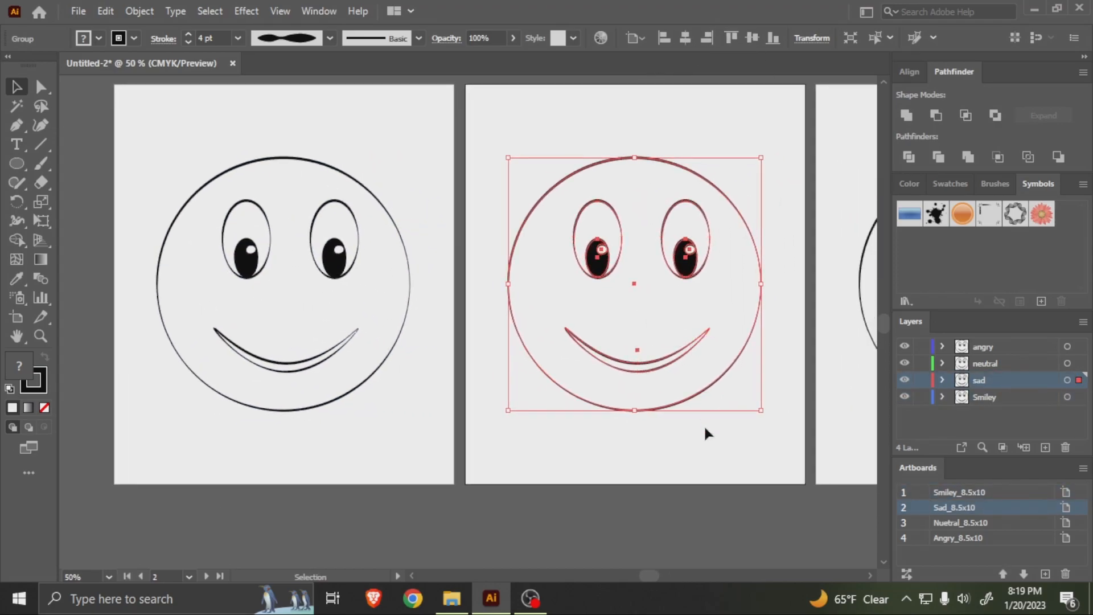
{"action": "left_click", "coordinate": [709, 472]}
{"action": "key", "text": "a"}
{"action": "left_click", "coordinate": [637, 370]}
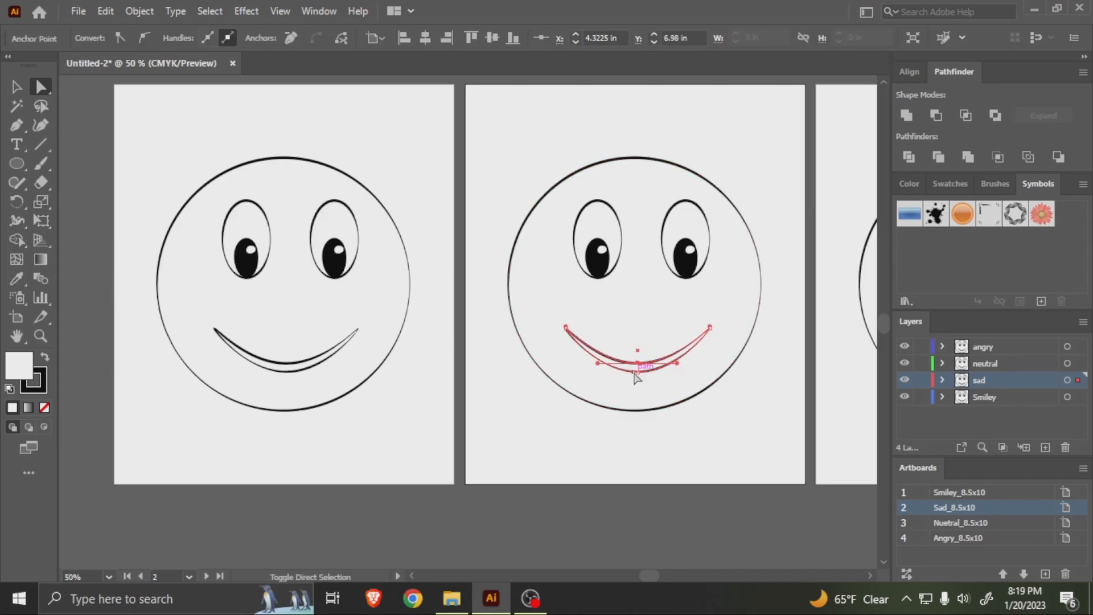
{"action": "left_click_drag", "start_coordinate": [639, 373], "coordinate": [643, 307]}
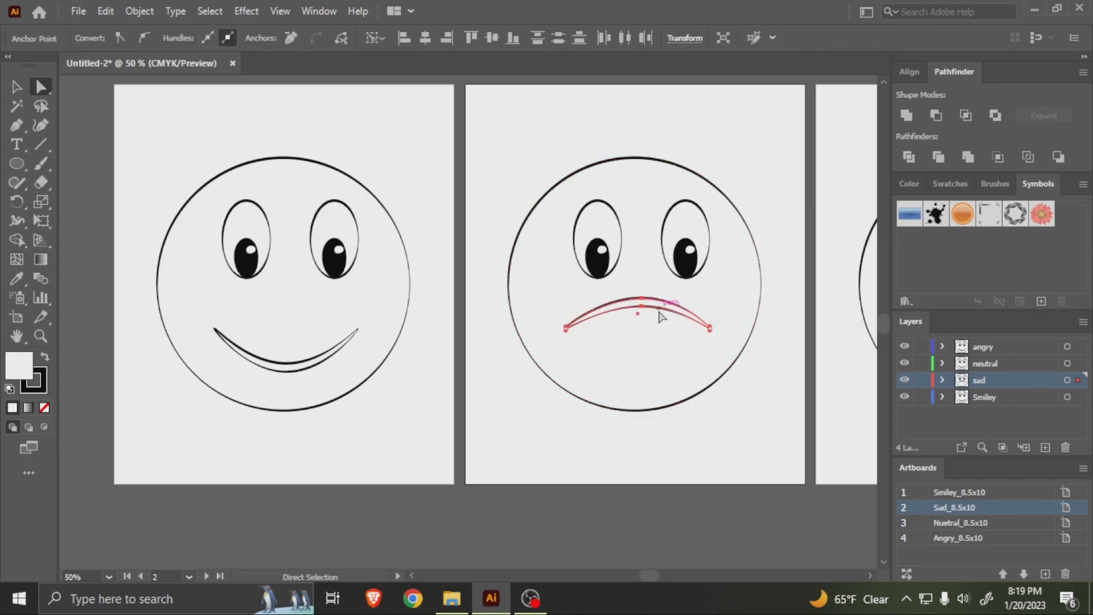
Step: Flatten the mouth on the Nuetral artboard by raising both middle anchor points level with the mouth corners
{"action": "left_click", "coordinate": [625, 398]}
{"action": "left_click", "coordinate": [624, 391], "text": "shift"}
{"action": "left_click_drag", "start_coordinate": [625, 396], "coordinate": [624, 361]}
Step: Bend the mouth on the Angry artboard into a frown by raising its two middle anchor points
{"action": "scroll", "coordinate": [631, 369], "scroll_direction": "right", "scroll_amount": 12}
{"action": "left_click", "coordinate": [632, 426]}
{"action": "left_click", "coordinate": [625, 418]}
{"action": "left_click", "coordinate": [625, 427], "text": "shift"}
{"action": "left_click_drag", "start_coordinate": [625, 427], "coordinate": [637, 383]}
{"action": "key", "text": "v"}
{"action": "key", "text": "ctrl+z"}
{"action": "key", "text": "a"}
Step: Reshape the eye outlines on the Angry artboard so their upper inner edges slant down toward the middle of the face
{"action": "left_click", "coordinate": [754, 260]}
{"action": "left_click", "coordinate": [645, 367]}
{"action": "left_click", "coordinate": [585, 255]}
{"action": "left_click_drag", "start_coordinate": [597, 256], "coordinate": [657, 275]}
{"action": "left_click", "coordinate": [673, 255]}
{"action": "left_click", "coordinate": [710, 221]}
{"action": "scroll", "coordinate": [655, 329], "scroll_direction": "down", "scroll_amount": 2}
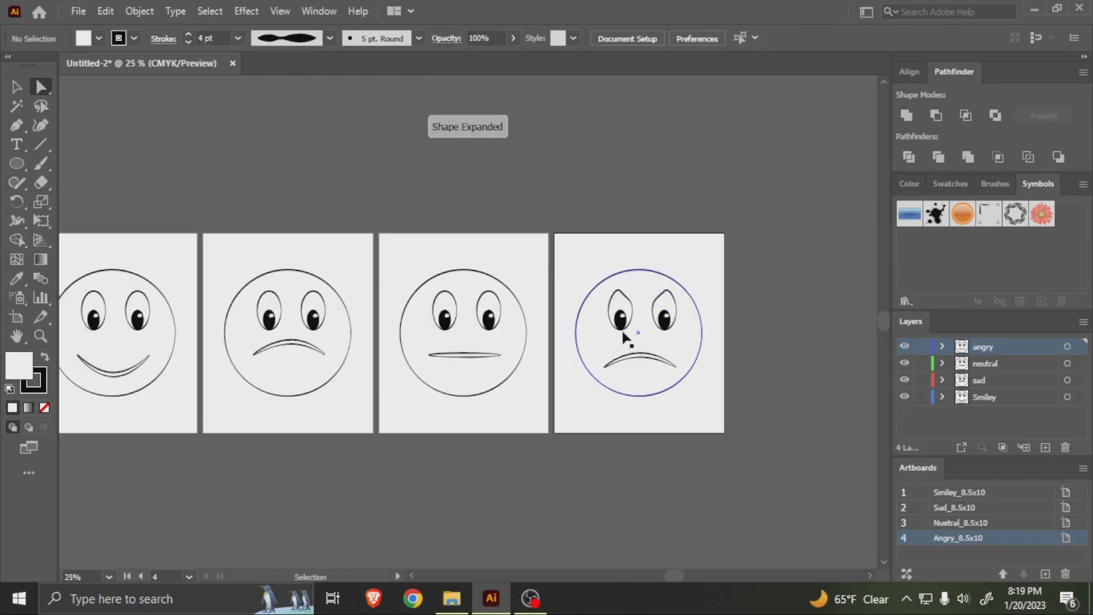
{"action": "left_click_drag", "start_coordinate": [533, 347], "coordinate": [708, 321]}
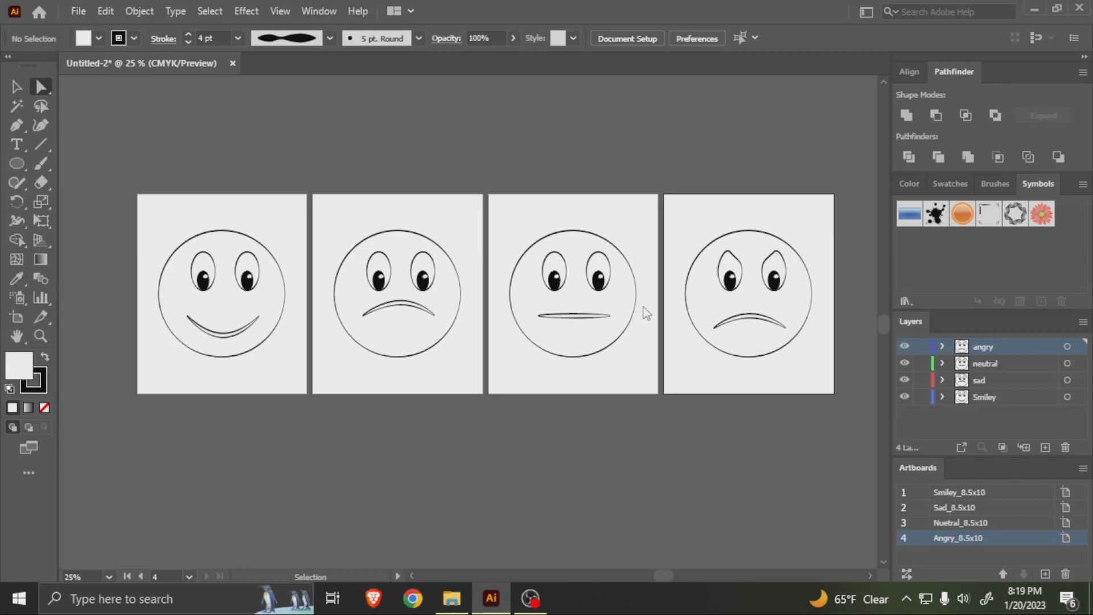
Step: Start saving the document under a new name, and create and open a folder named Illustrator_smiley inside Kat & Lu Coloring
{"action": "key", "text": "ctrl+shift+s"}
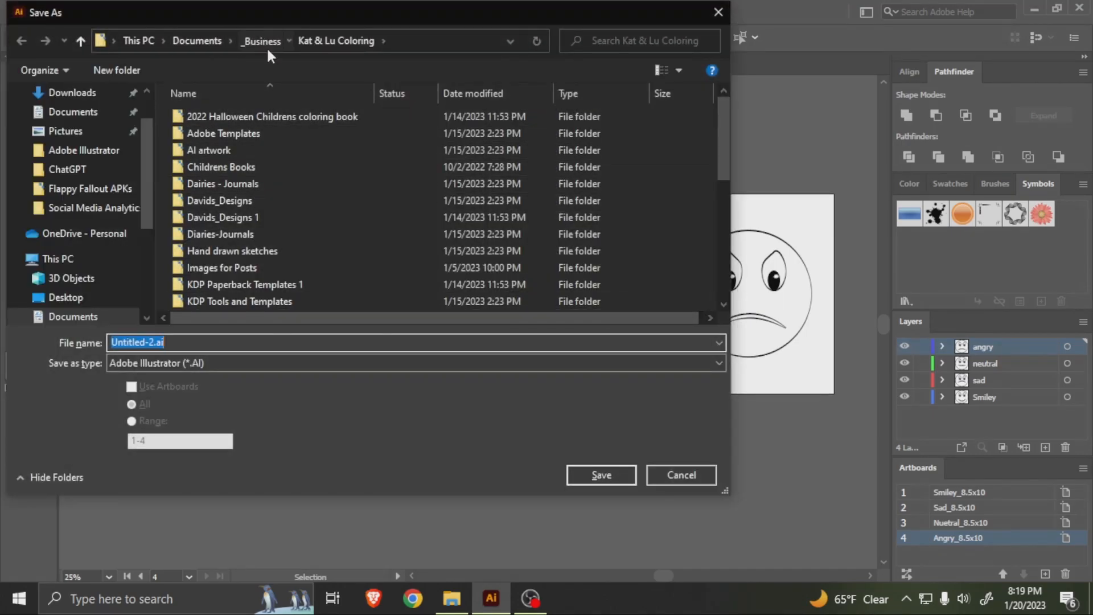
{"action": "left_click", "coordinate": [262, 41]}
{"action": "scroll", "coordinate": [417, 219], "scroll_direction": "down", "scroll_amount": 3}
{"action": "scroll", "coordinate": [504, 240], "scroll_direction": "up", "scroll_amount": 2}
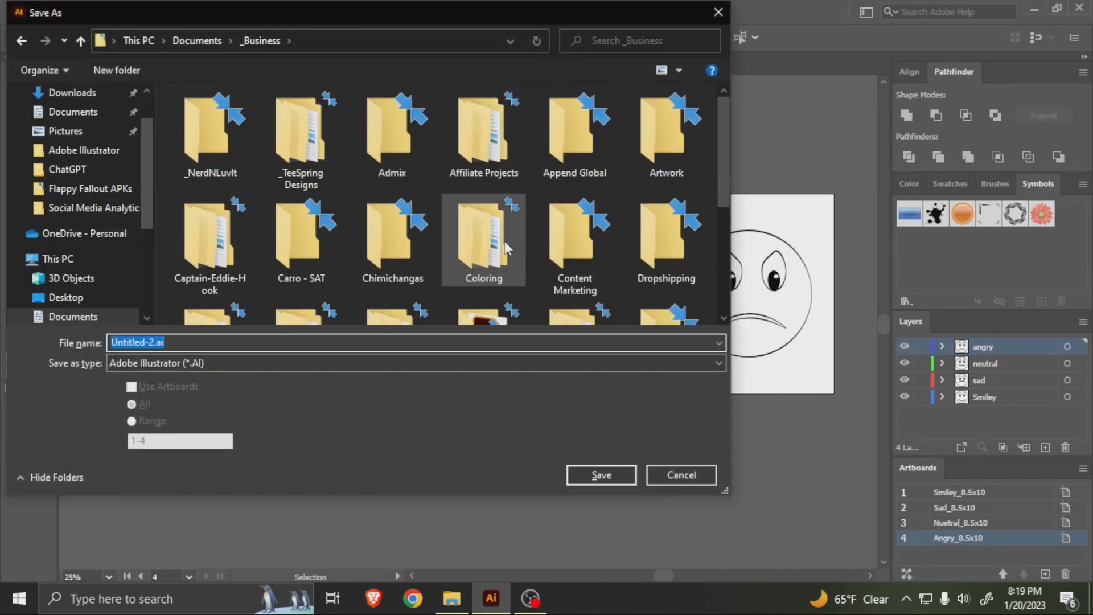
{"action": "double_click", "coordinate": [501, 232]}
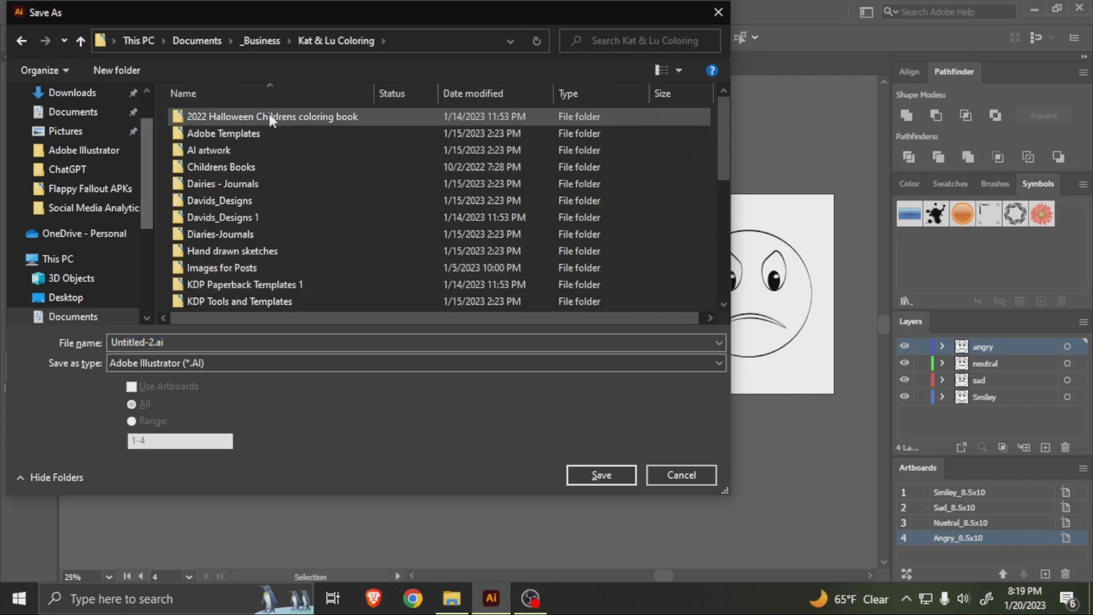
{"action": "left_click", "coordinate": [116, 70]}
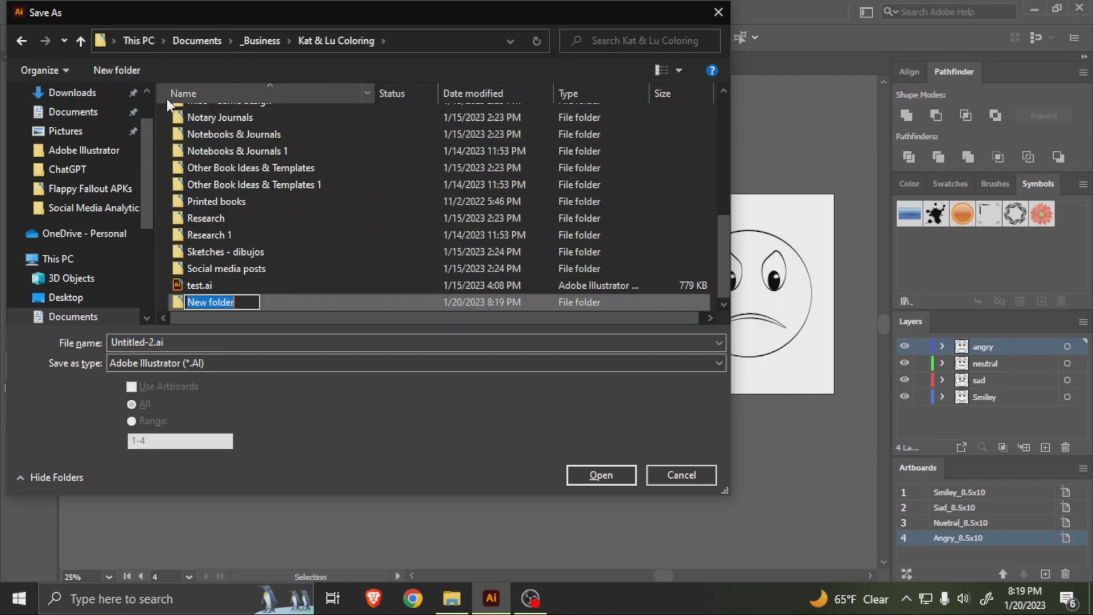
{"action": "type", "text": "Illustrator_"}
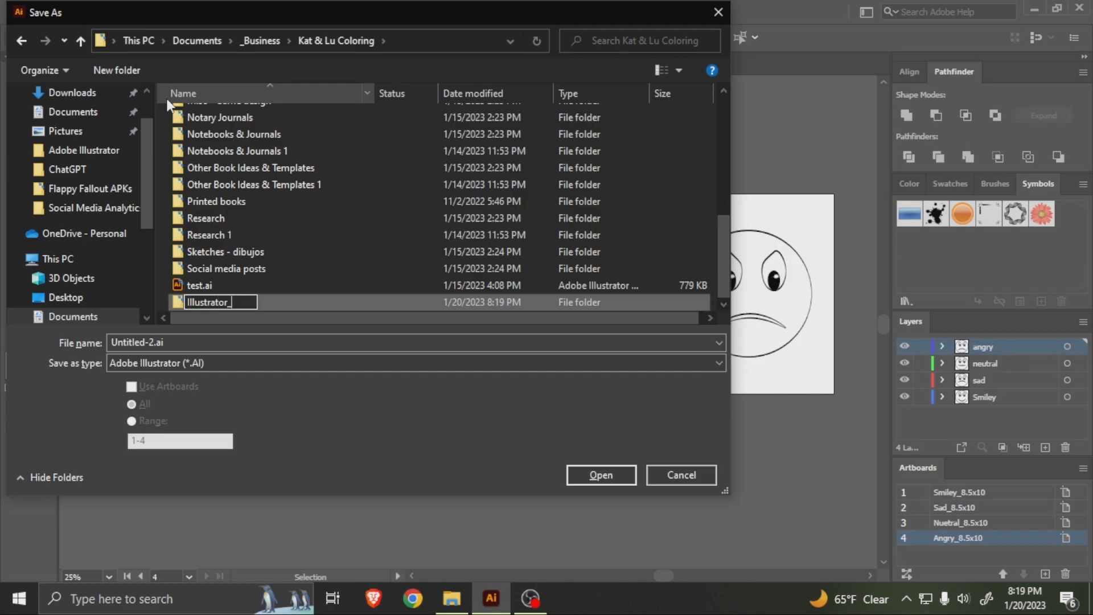
{"action": "type", "text": "smiley"}
{"action": "key", "text": "Return"}
{"action": "key", "text": "Return"}
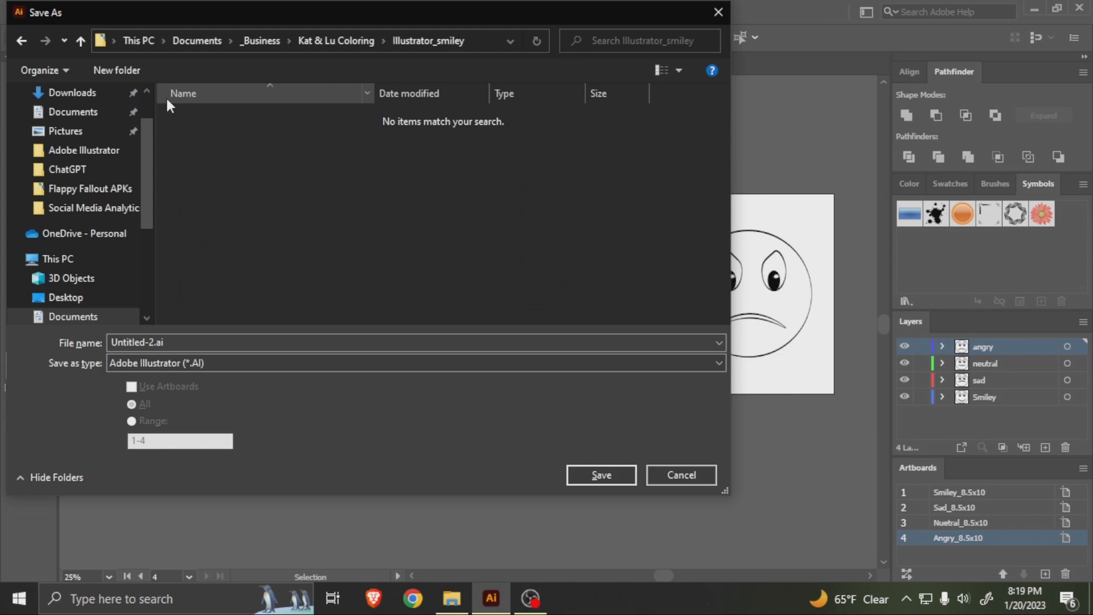
Step: Save the document as Faces in Adobe Illustrator format with the default Illustrator 2020 options
{"action": "left_click", "coordinate": [202, 342]}
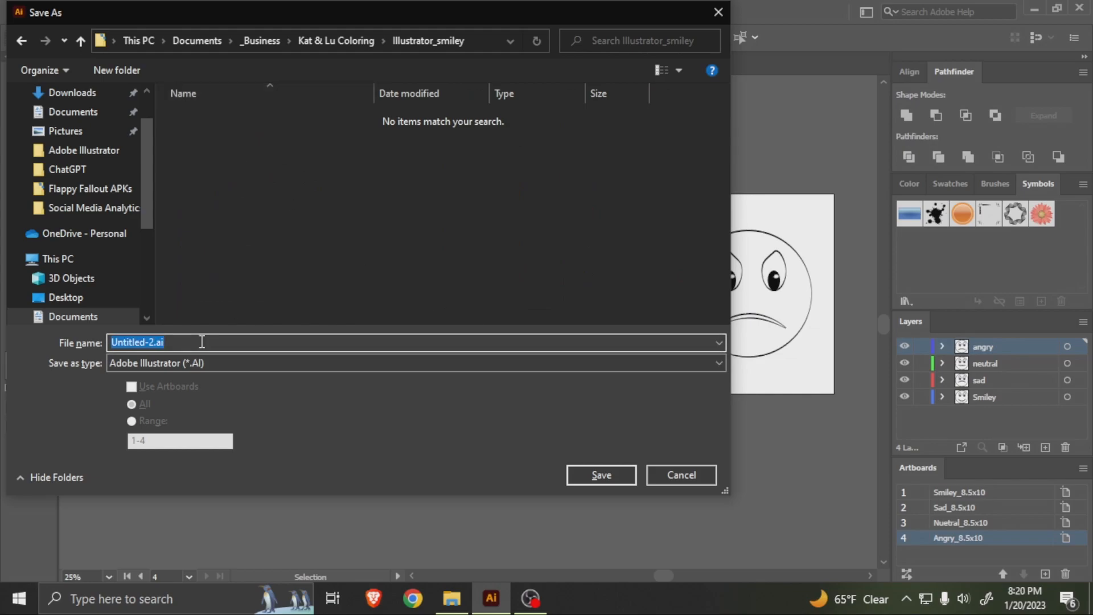
{"action": "left_click_drag", "start_coordinate": [344, 13], "coordinate": [458, 72]}
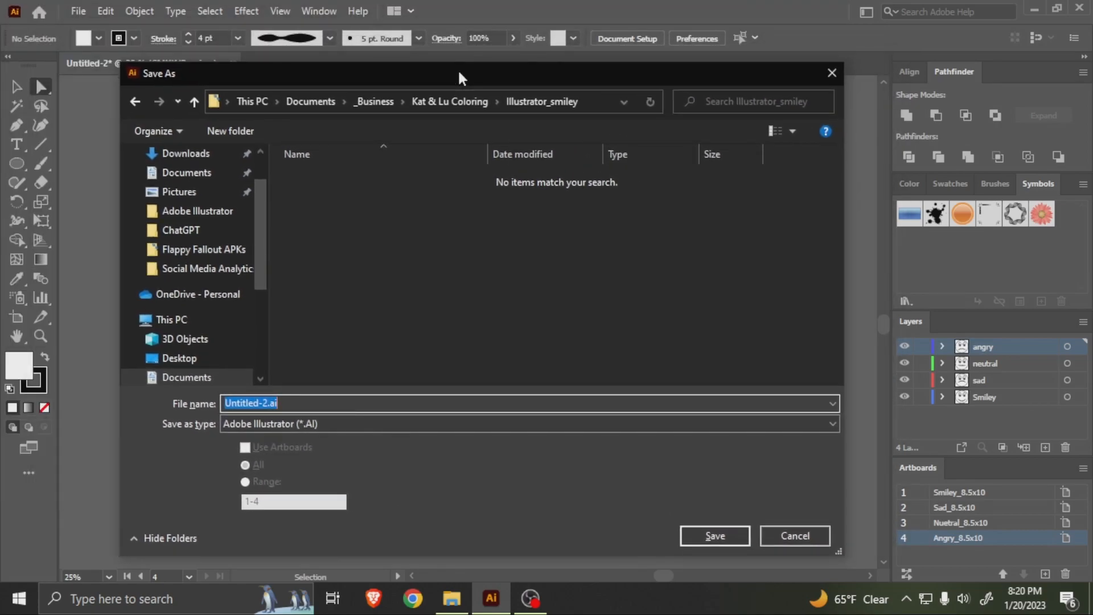
{"action": "type", "text": "Fce"}
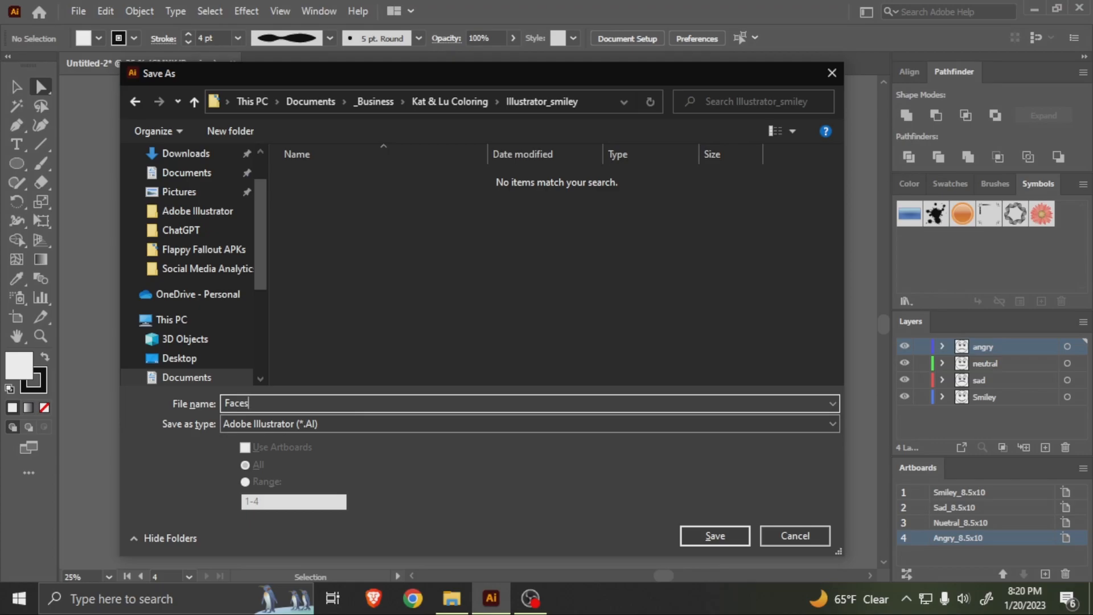
{"action": "left_click", "coordinate": [711, 534]}
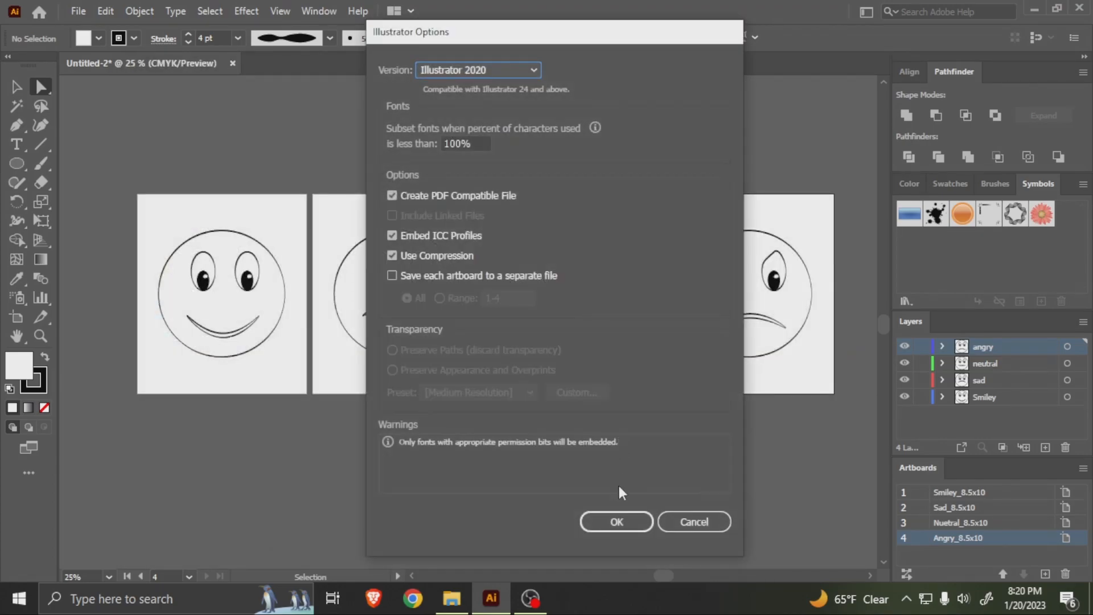
{"action": "left_click", "coordinate": [616, 520]}
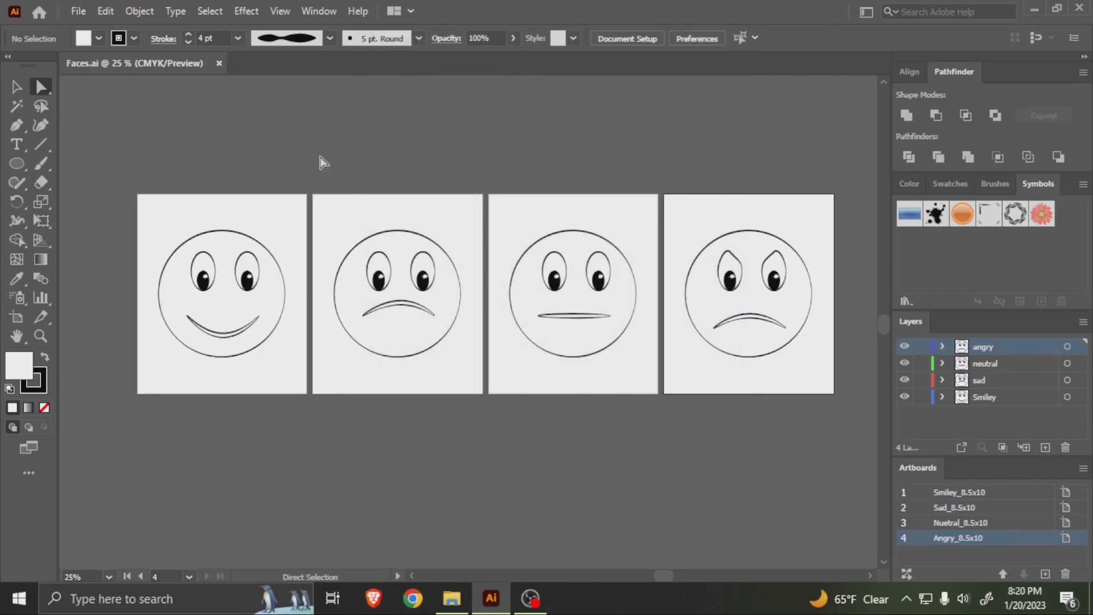
Step: Review the Save for Web (Legacy) export settings for the angry face and close the dialog
{"action": "left_click", "coordinate": [79, 11]}
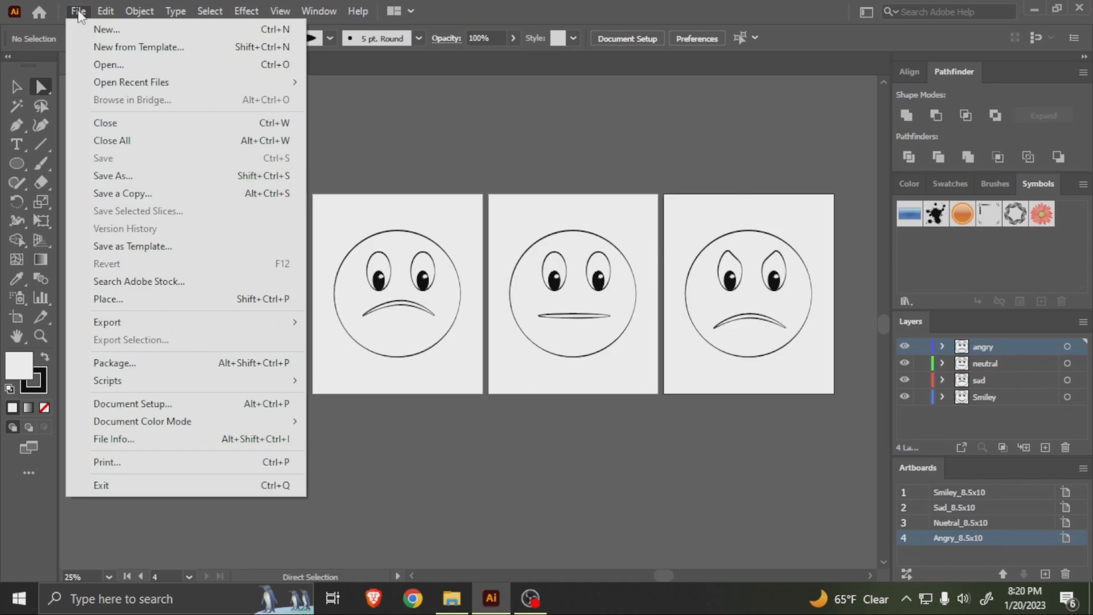
{"action": "mouse_move", "coordinate": [131, 325]}
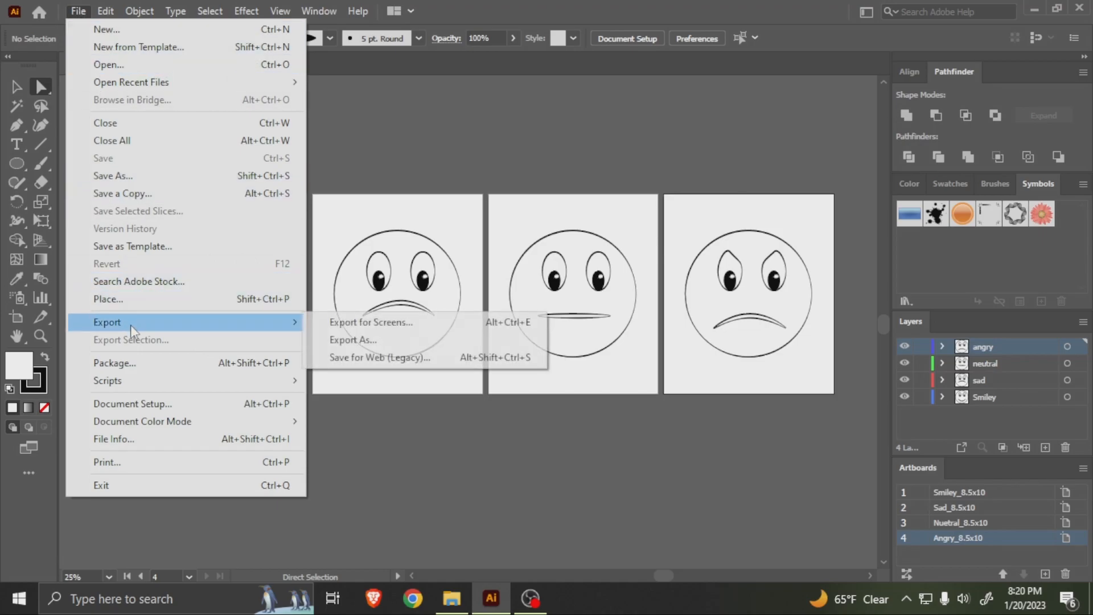
{"action": "left_click", "coordinate": [382, 358]}
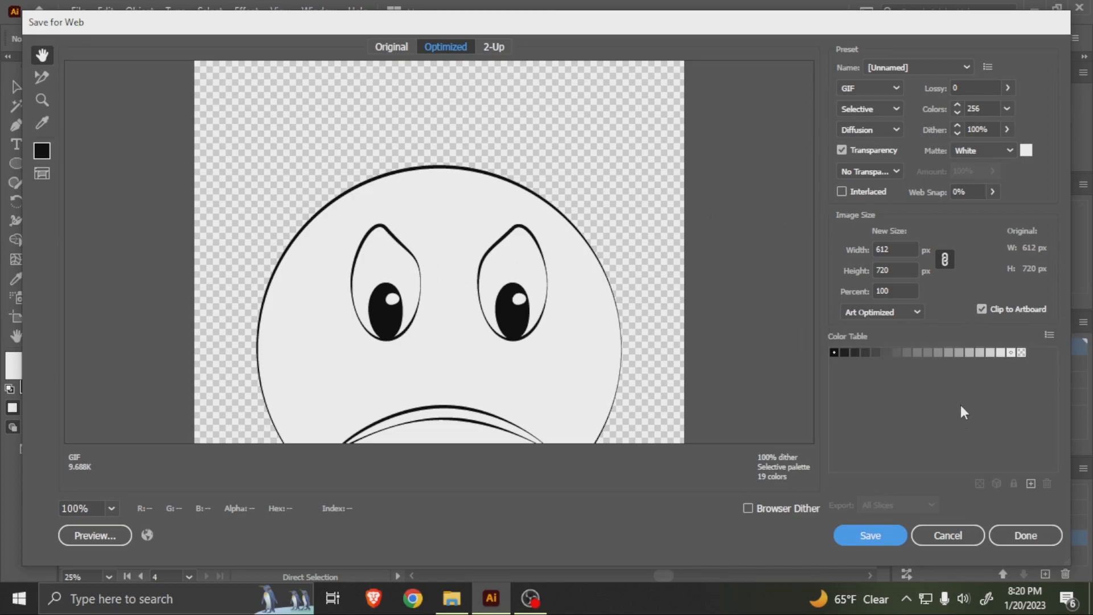
{"action": "scroll", "coordinate": [682, 304], "scroll_direction": "down", "scroll_amount": 3}
{"action": "left_click", "coordinate": [1027, 537]}
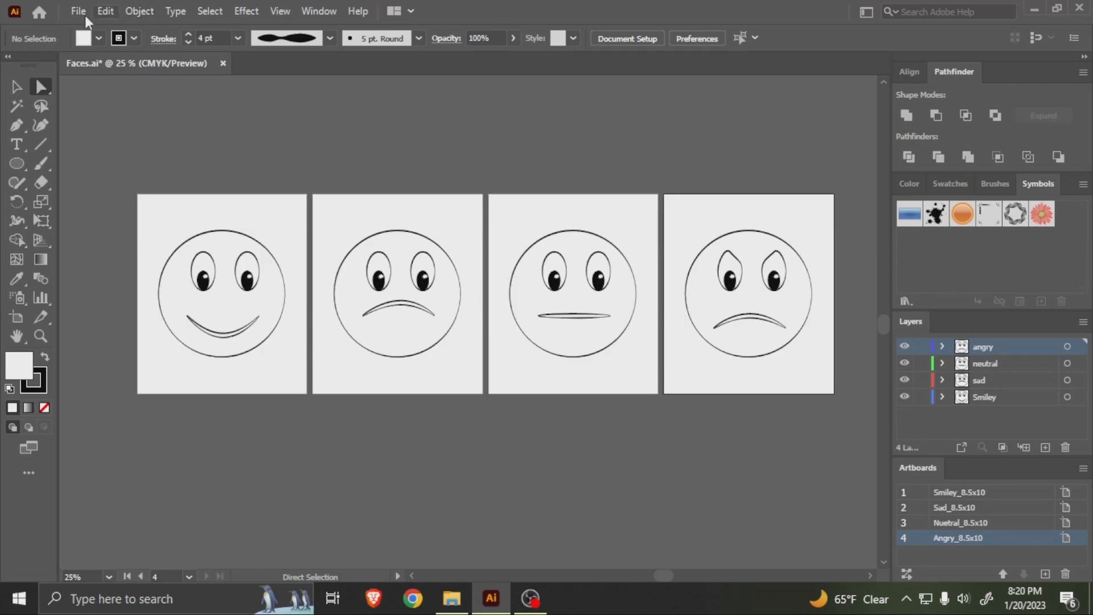
Step: Set up an Export As in PNG format with Use Artboards enabled for all artboards
{"action": "left_click", "coordinate": [86, 15]}
{"action": "mouse_move", "coordinate": [224, 326]}
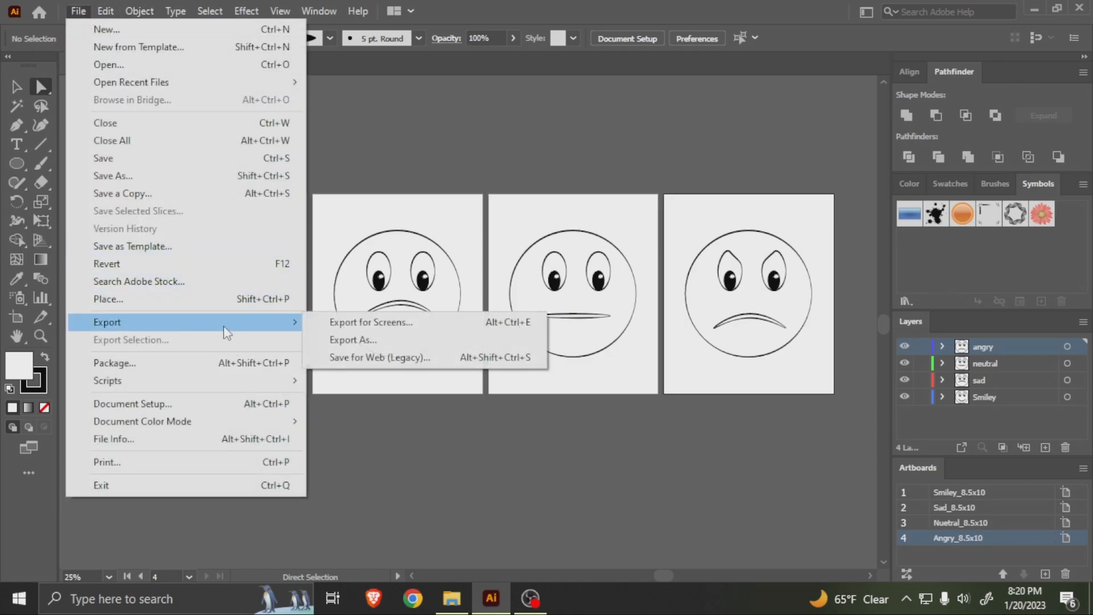
{"action": "left_click", "coordinate": [363, 346]}
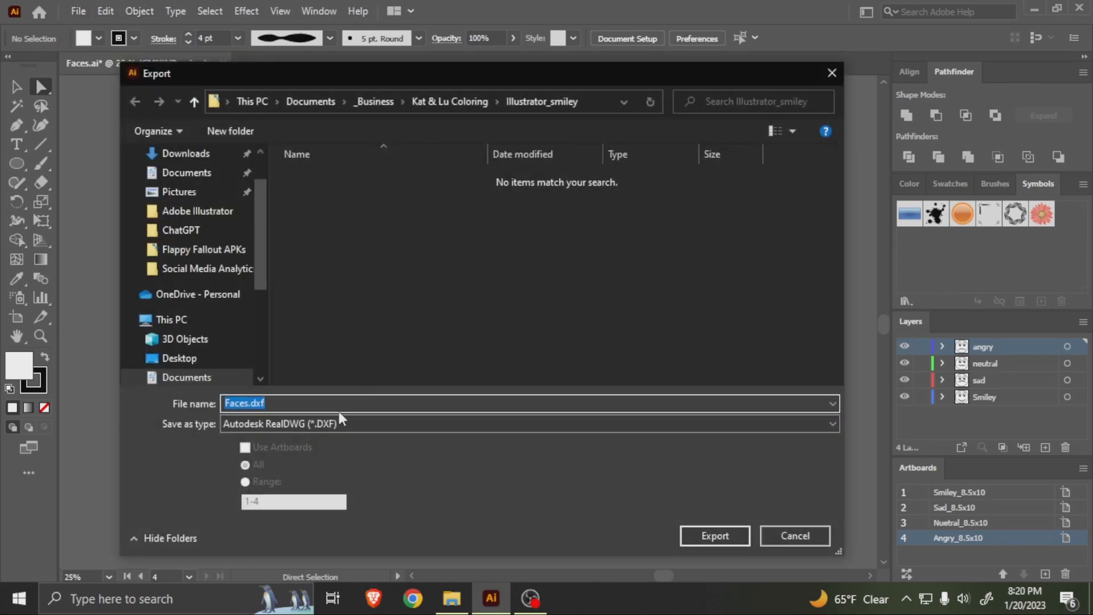
{"action": "left_click", "coordinate": [279, 423]}
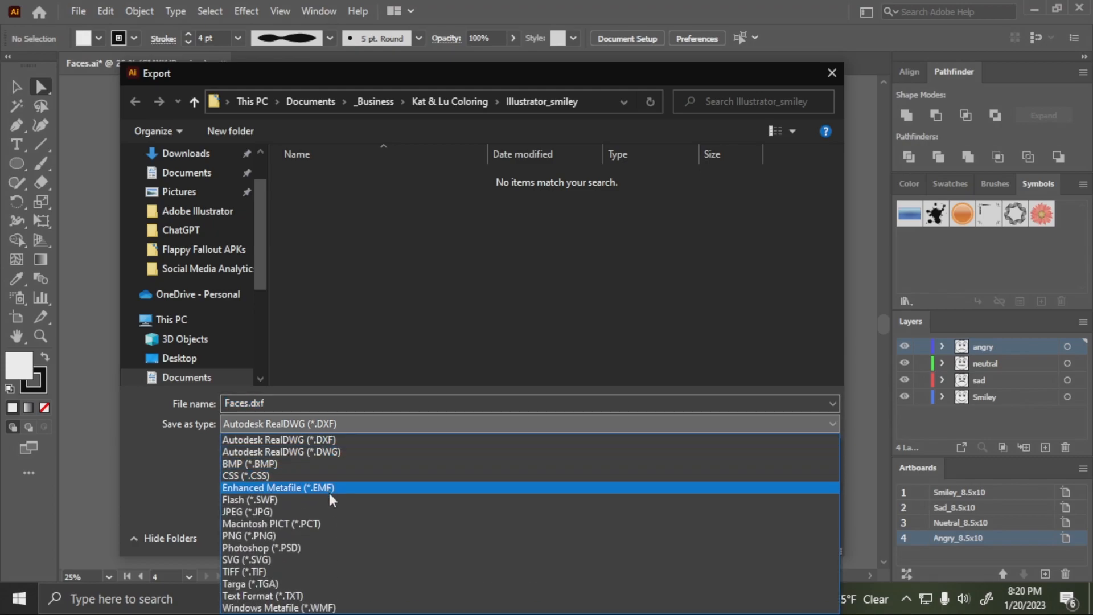
{"action": "left_click", "coordinate": [278, 535]}
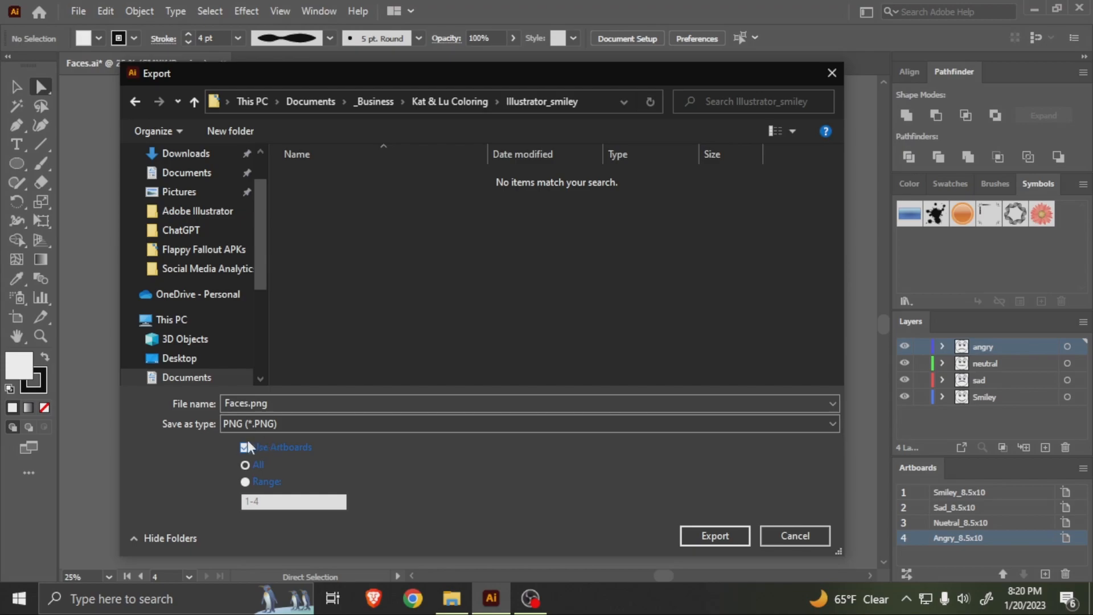
{"action": "left_click", "coordinate": [245, 481]}
{"action": "left_click_drag", "start_coordinate": [457, 76], "coordinate": [450, 61]}
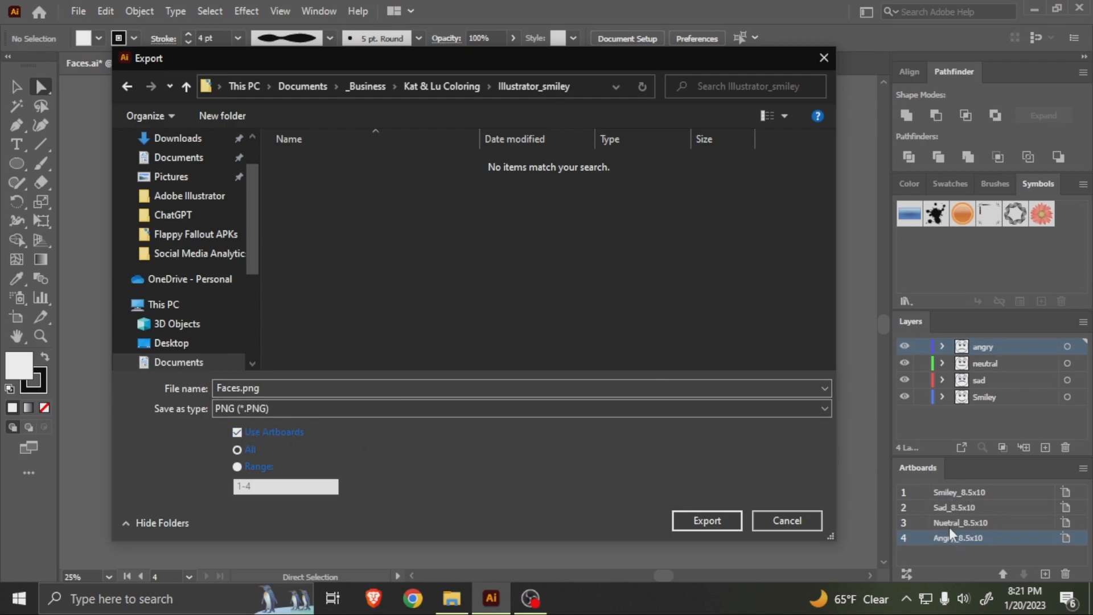
Step: Export the artboards as Faces.png at Screen (72 ppi) resolution with a transparent background
{"action": "left_click", "coordinate": [239, 387]}
{"action": "left_click", "coordinate": [707, 520]}
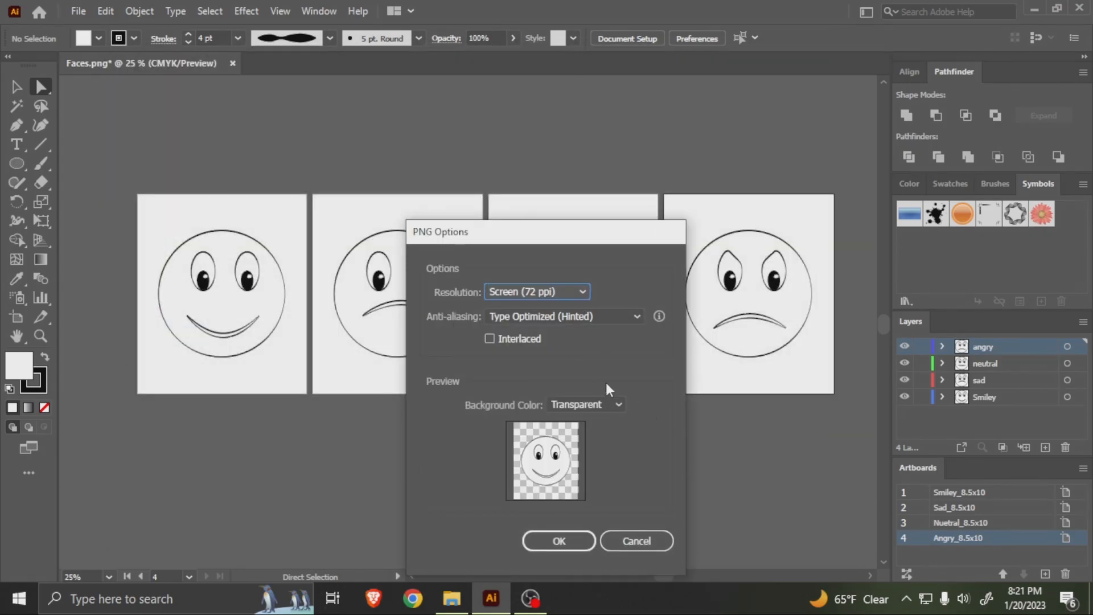
{"action": "left_click", "coordinate": [560, 541]}
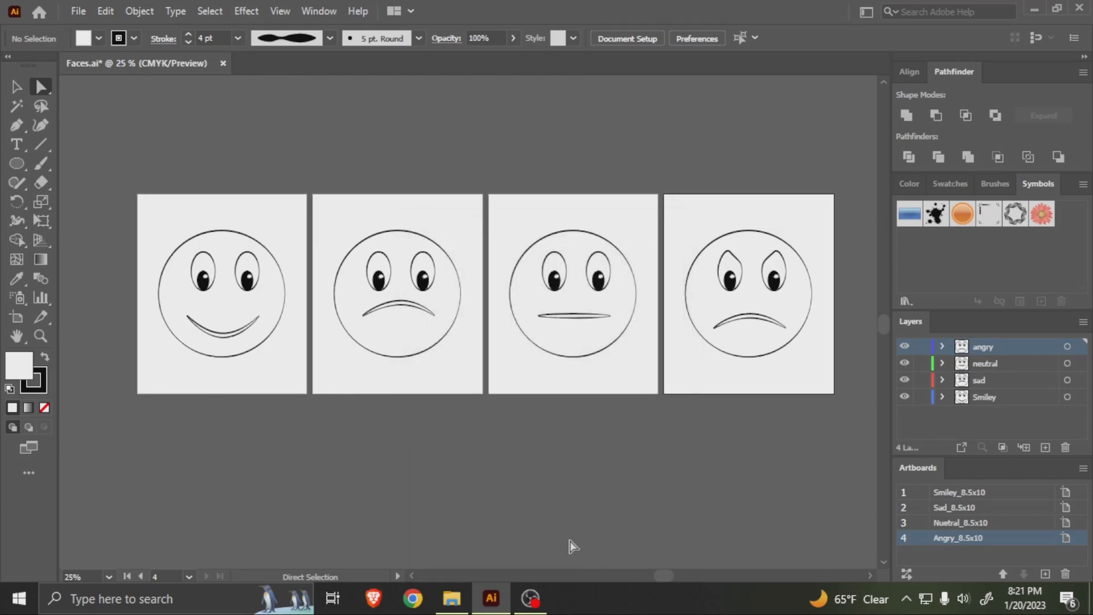
Step: Switch to File Explorer and open the Illustrator_smiley folder under Documents, _Business, Kat & Lu Coloring
{"action": "left_click", "coordinate": [451, 598]}
{"action": "left_click", "coordinate": [239, 97]}
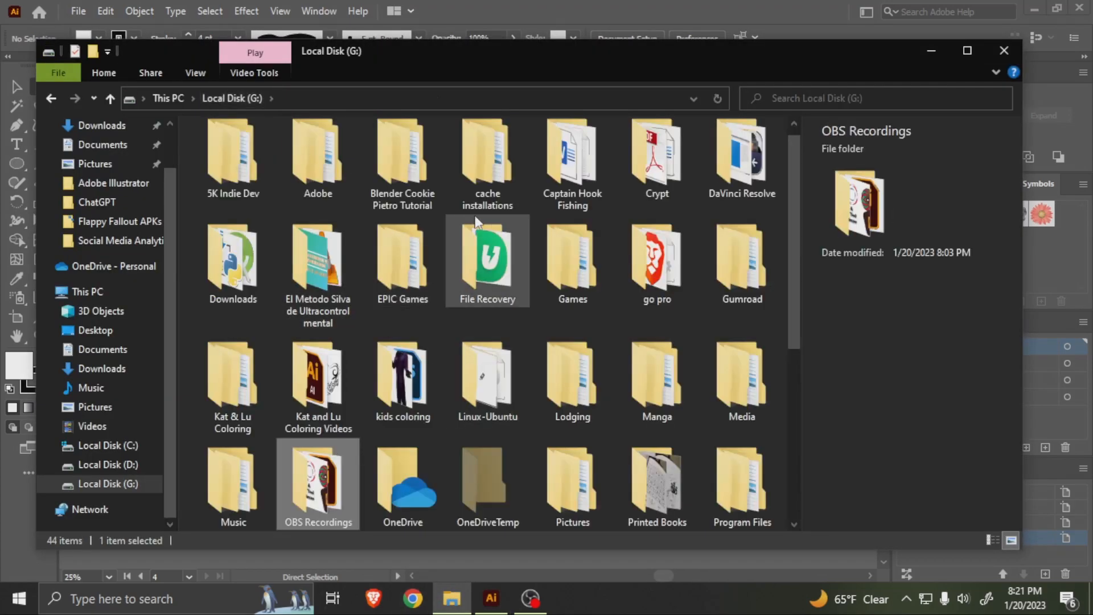
{"action": "left_click", "coordinate": [102, 144]}
{"action": "double_click", "coordinate": [267, 162]}
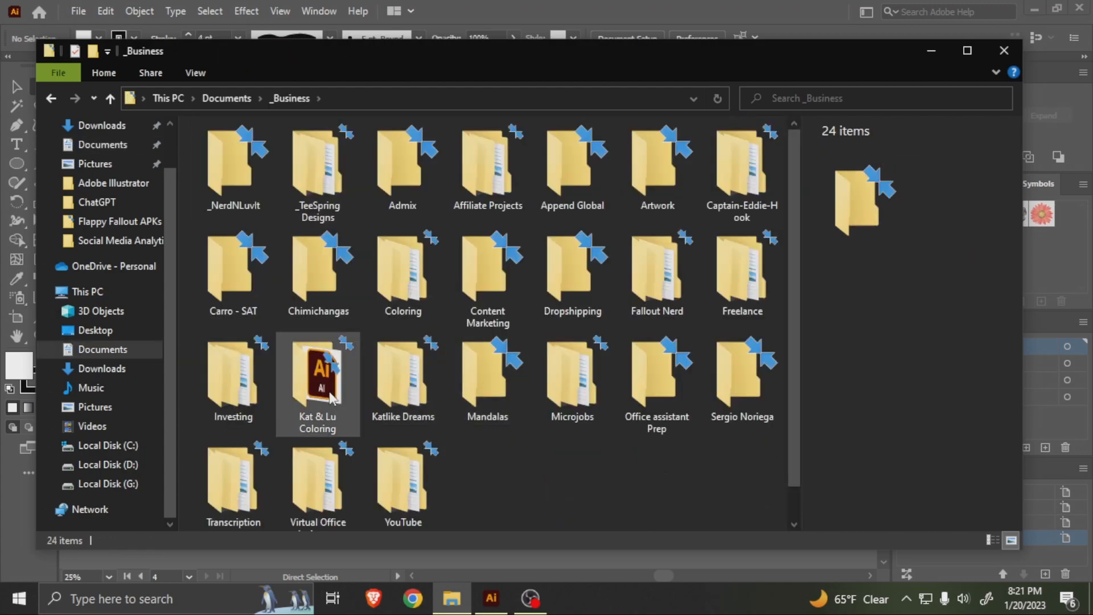
{"action": "double_click", "coordinate": [333, 397]}
{"action": "scroll", "coordinate": [480, 371], "scroll_direction": "up", "scroll_amount": 3}
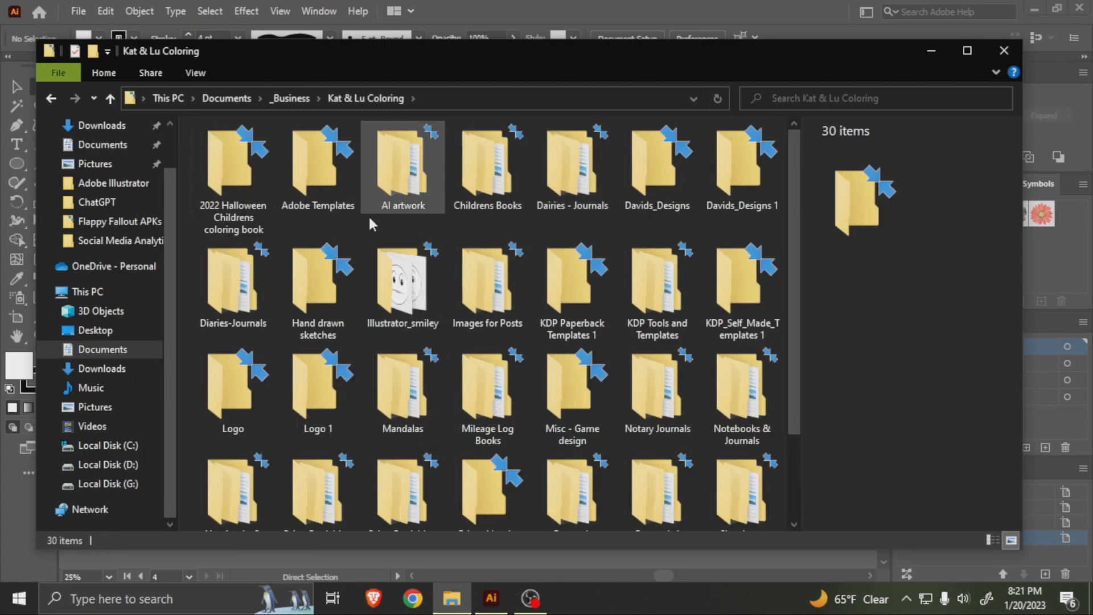
{"action": "scroll", "coordinate": [375, 210], "scroll_direction": "down", "scroll_amount": 3}
{"action": "double_click", "coordinate": [402, 161]}
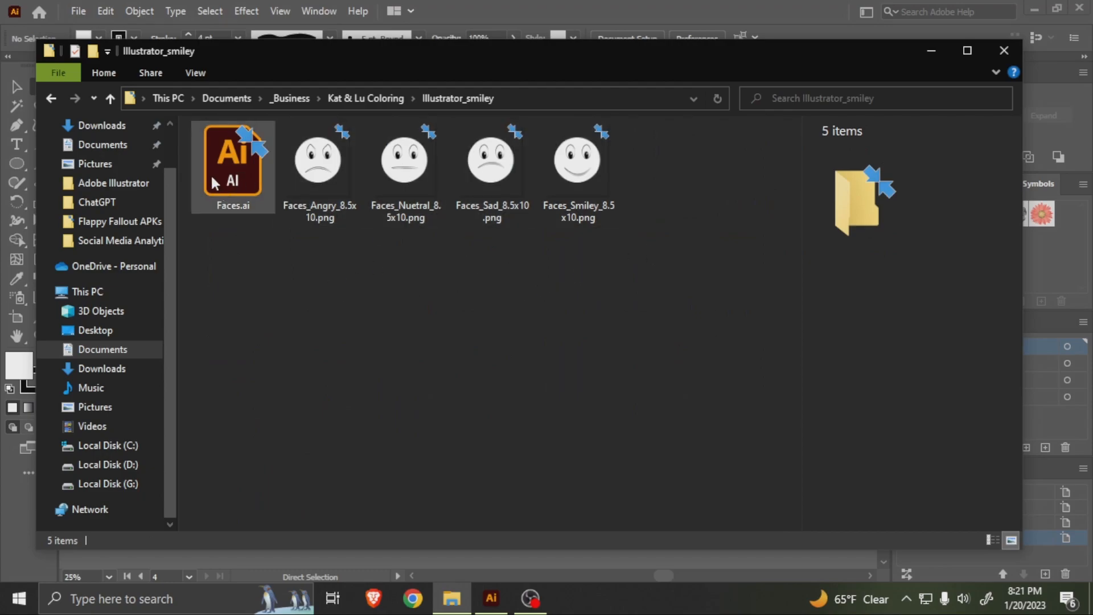
Step: Check the details of Faces_Angry_8.5x10.png and narrow the folder window to compare the exported file names with the artboard names
{"action": "left_click", "coordinate": [317, 200]}
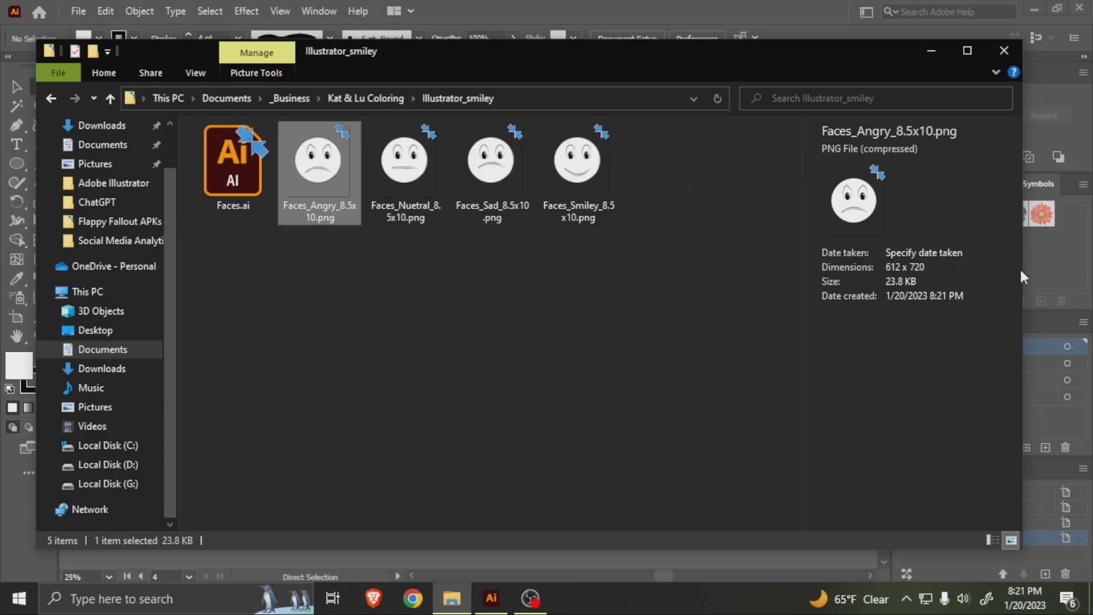
{"action": "left_click_drag", "start_coordinate": [1020, 268], "coordinate": [844, 272]}
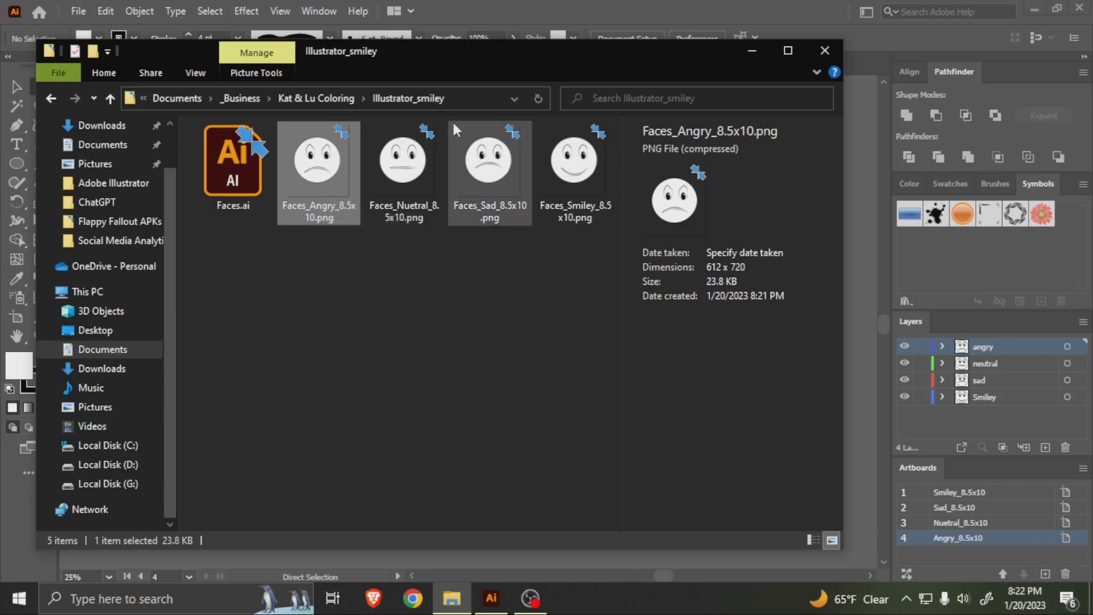
{"action": "left_click_drag", "start_coordinate": [461, 50], "coordinate": [501, 57]}
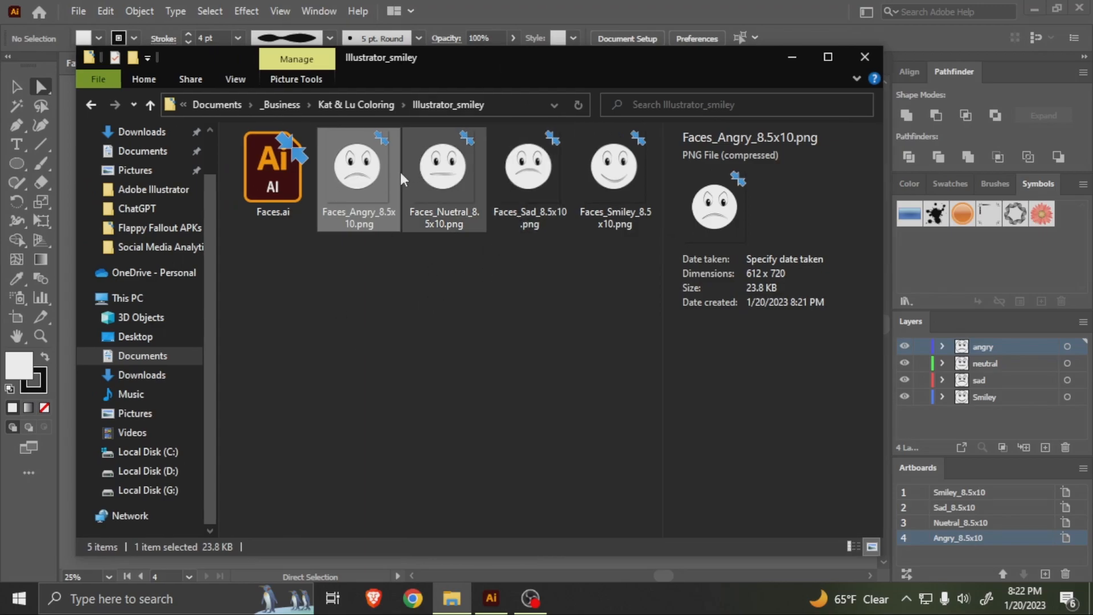